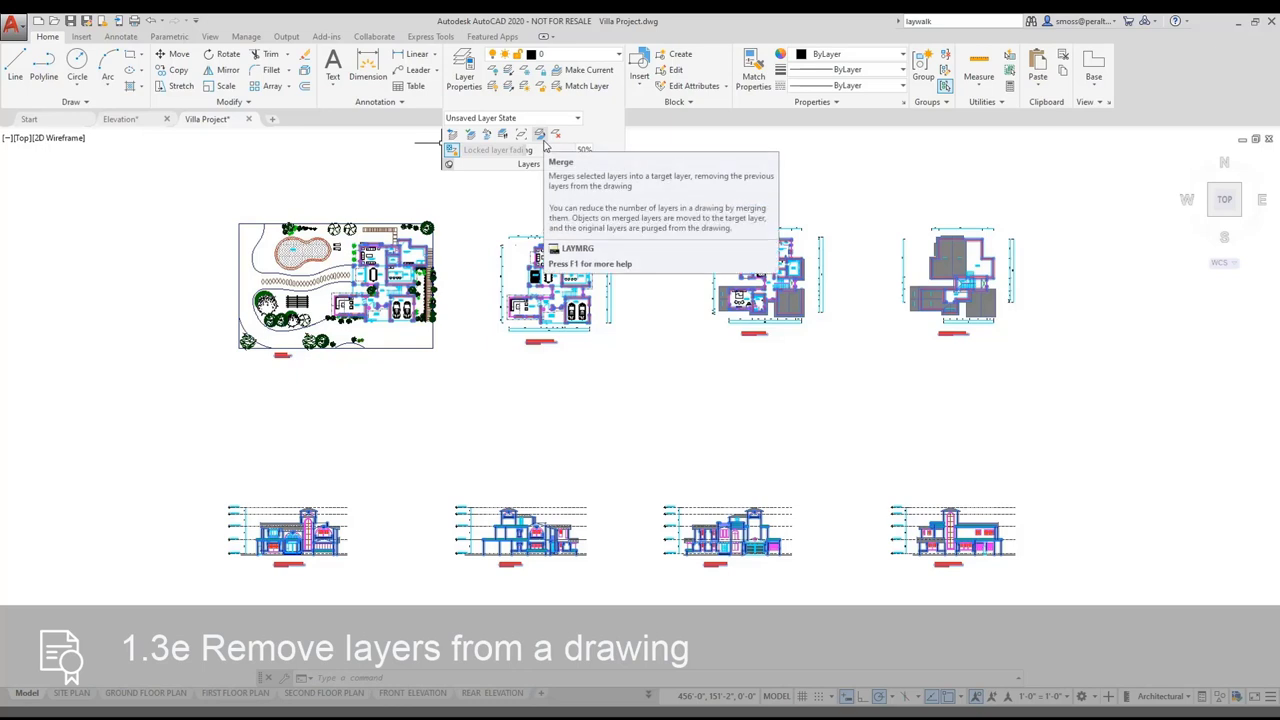
Start a layer merge and choose A-Wall by name as the only layer to merge
left_click(540, 137)
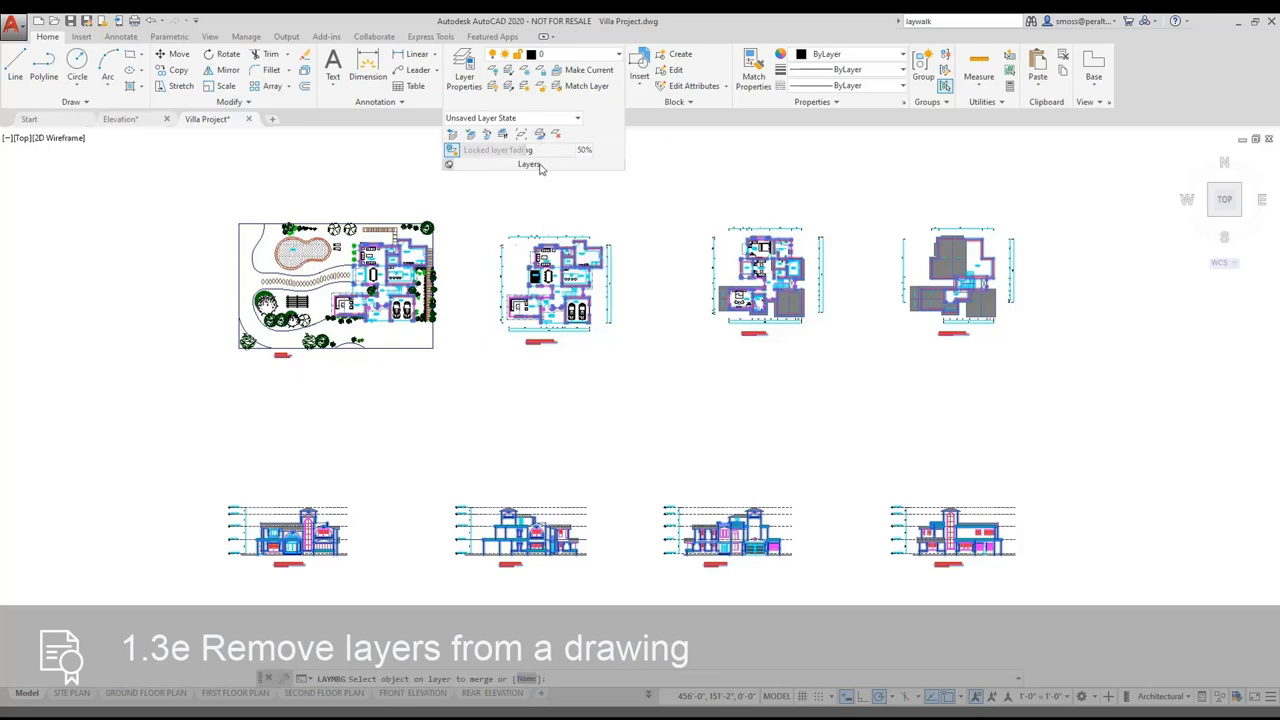
right_click(480, 397)
left_click(510, 455)
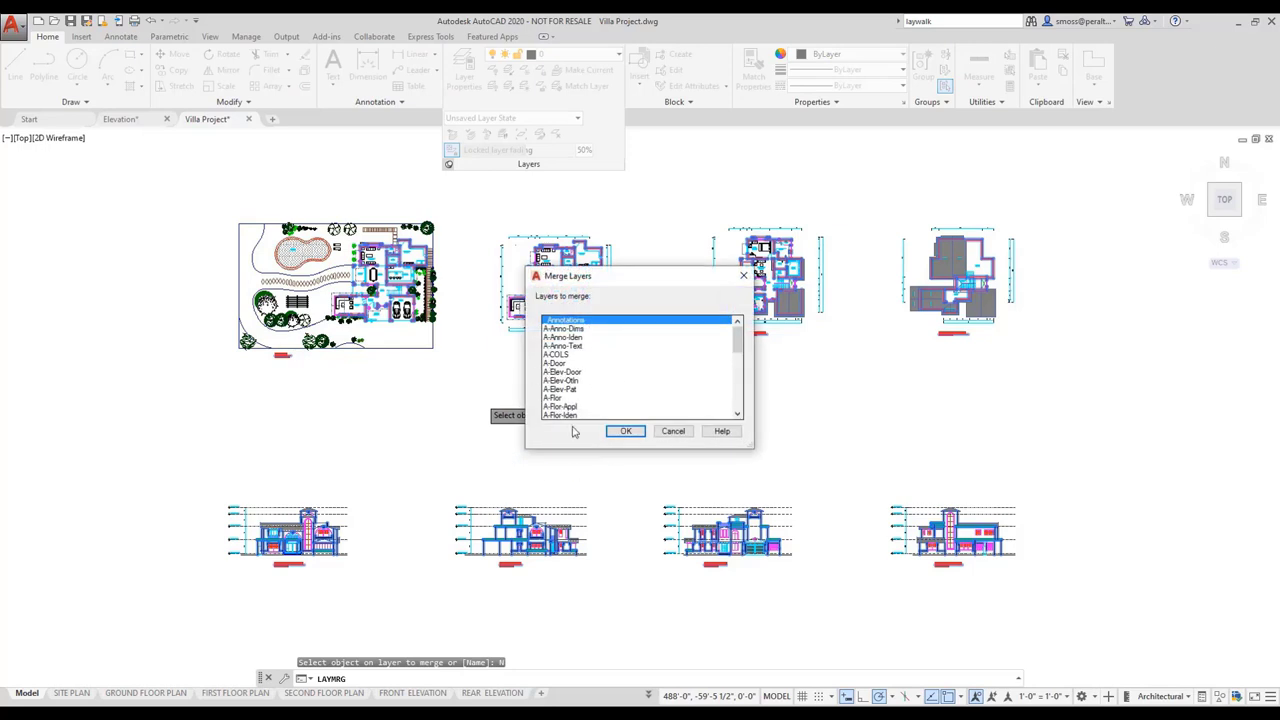
left_click_drag(735, 350, 736, 383)
left_click(643, 406)
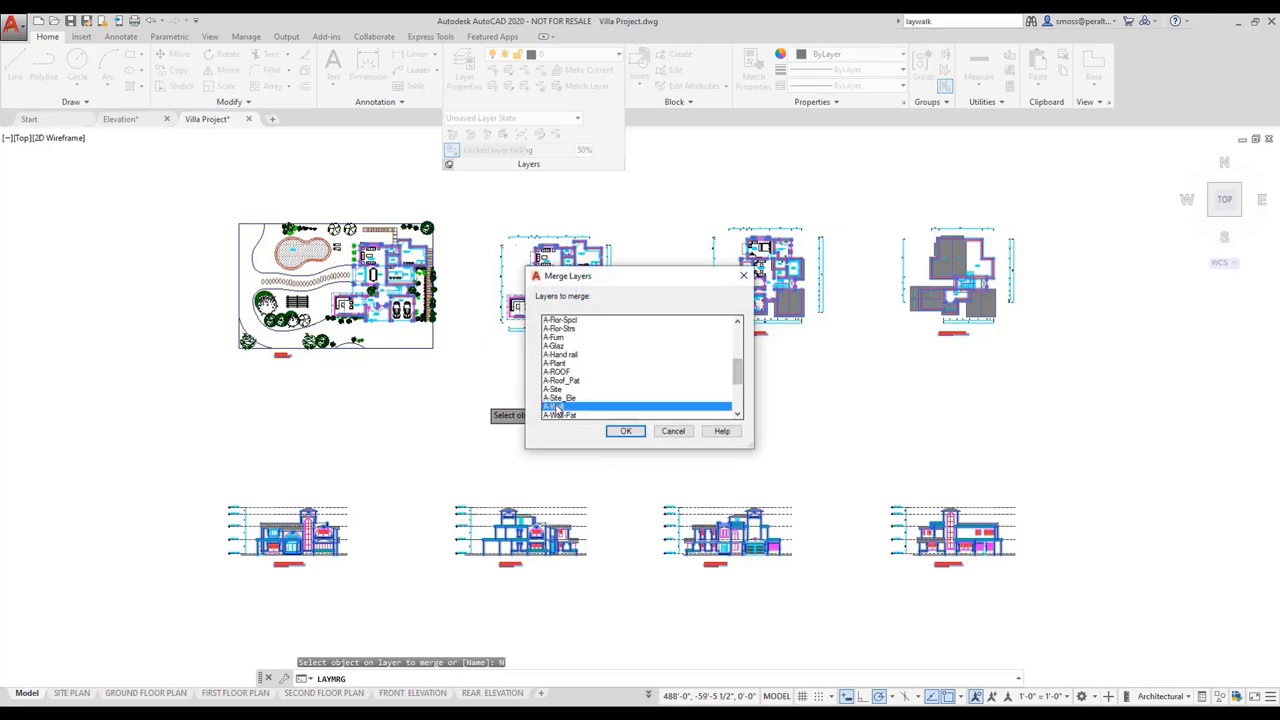
left_click(624, 434)
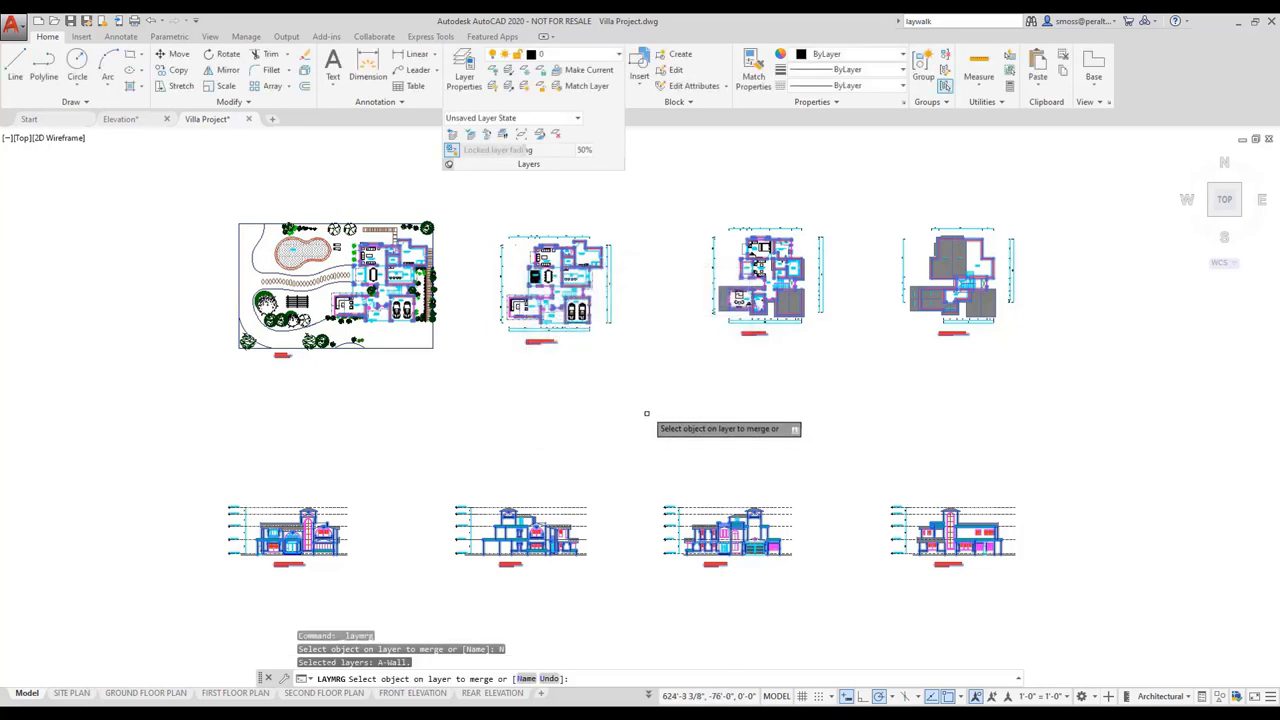
right_click(617, 360)
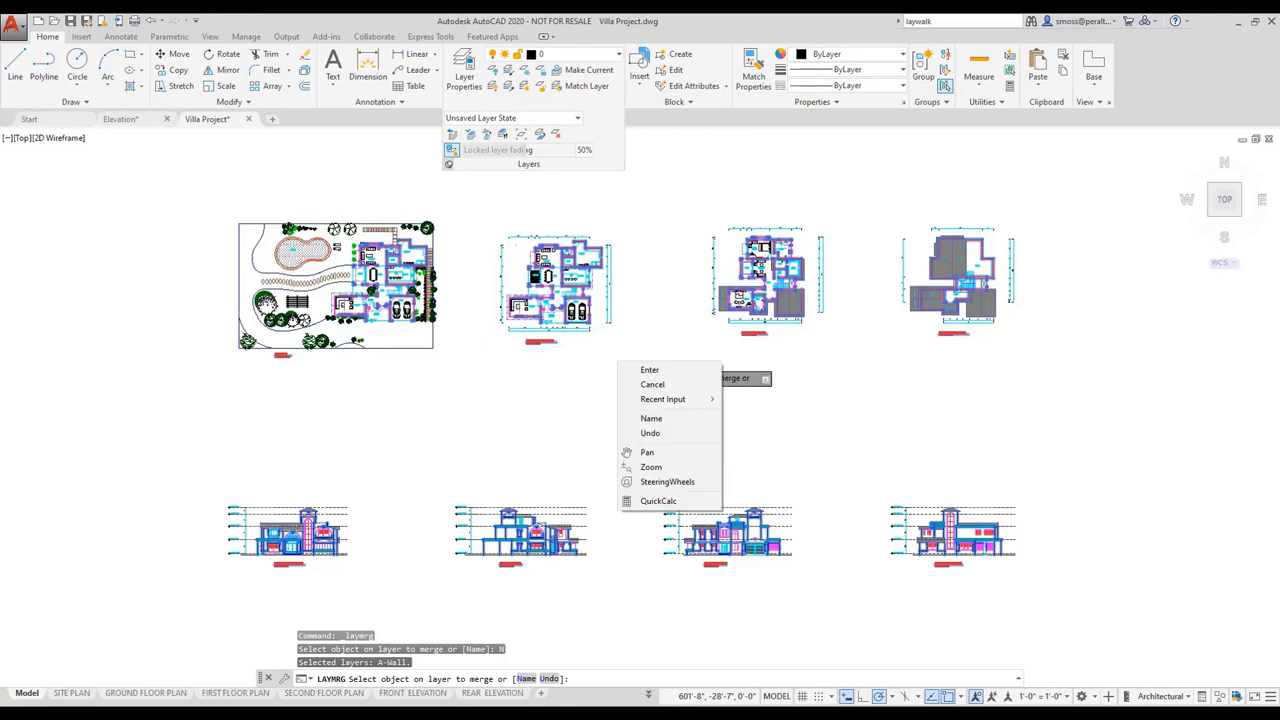
left_click(628, 366)
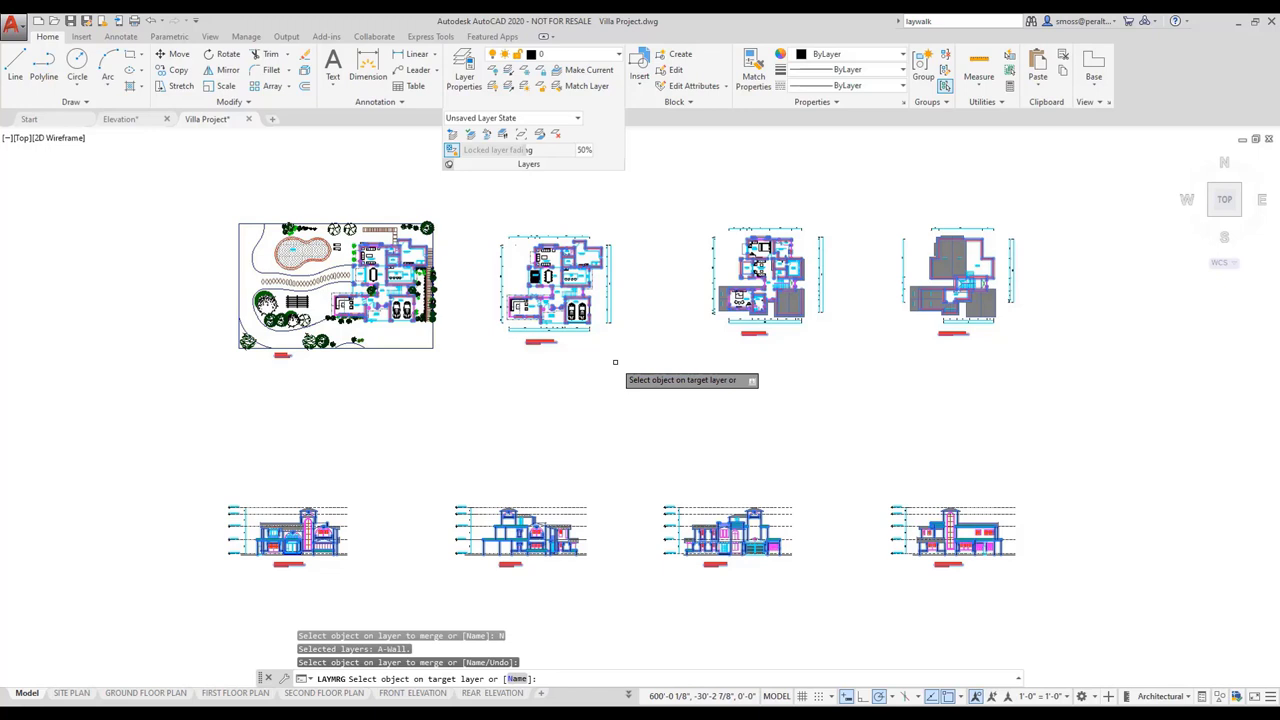
Merge the chosen layer into target layer A-Walls, picked by name, and check the drawing's layer list
right_click(615, 362)
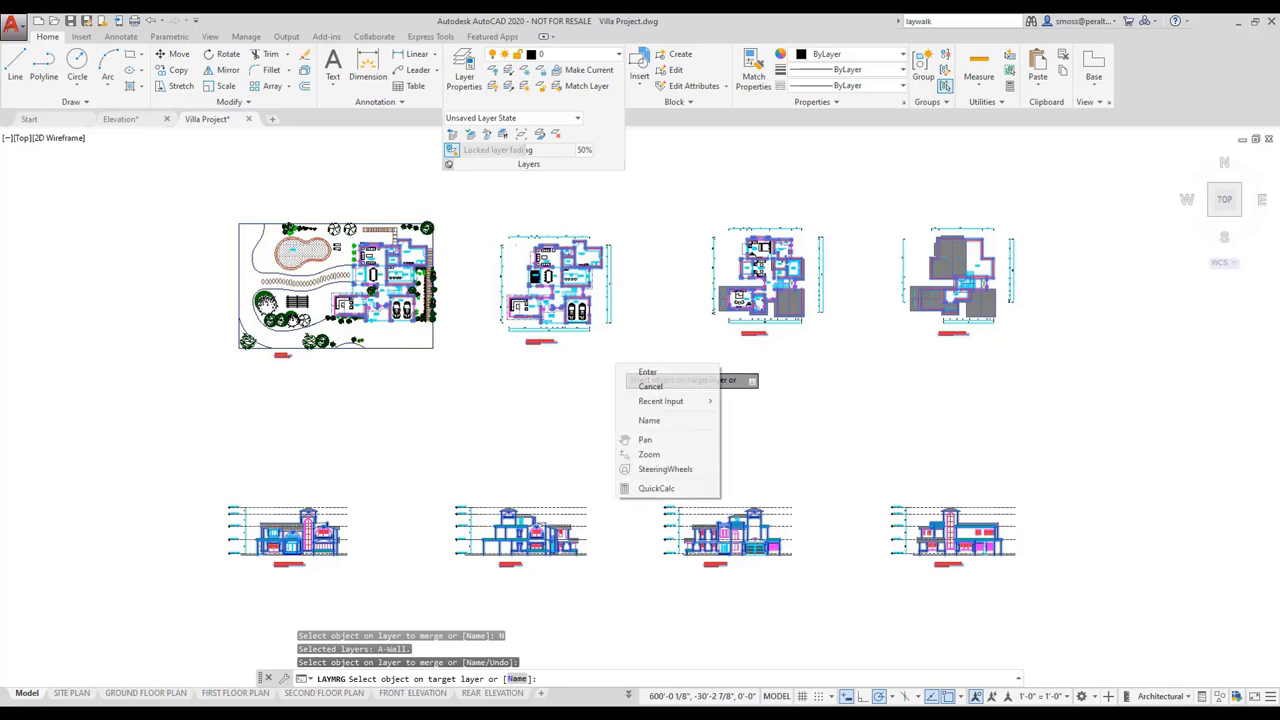
left_click(649, 420)
scroll(740, 386, "down", 5)
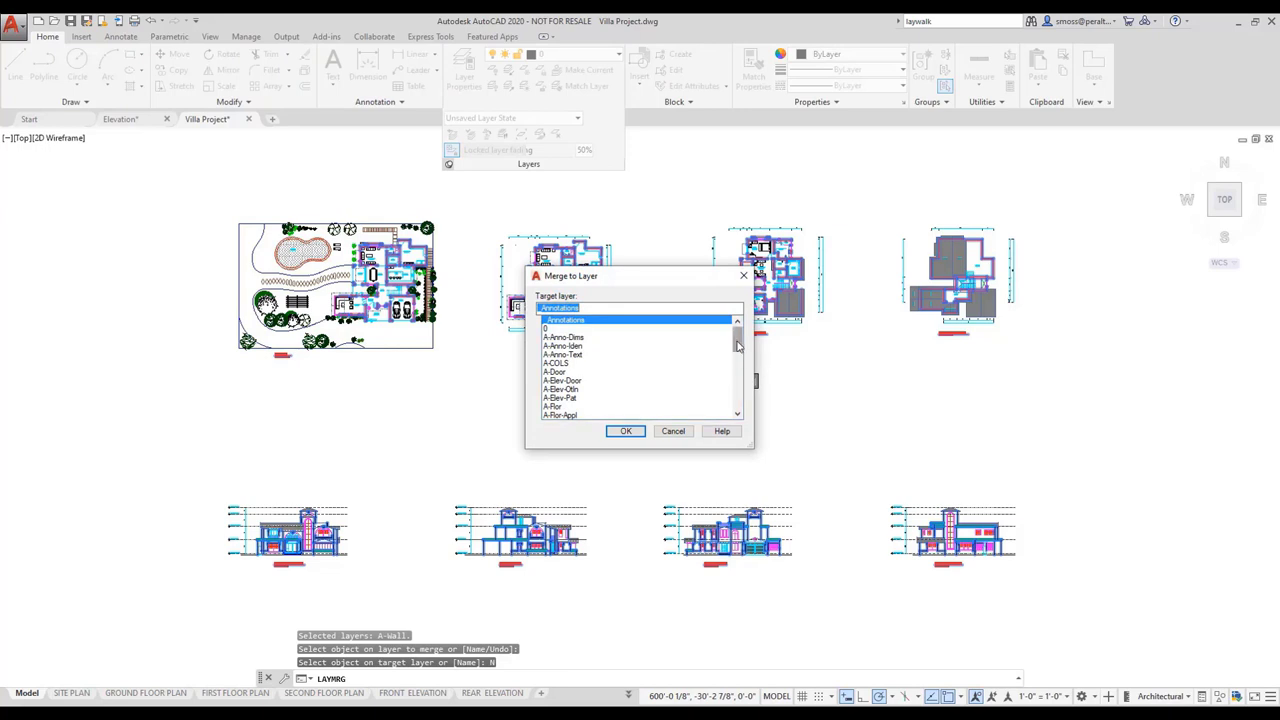
scroll(740, 386, "down", 2)
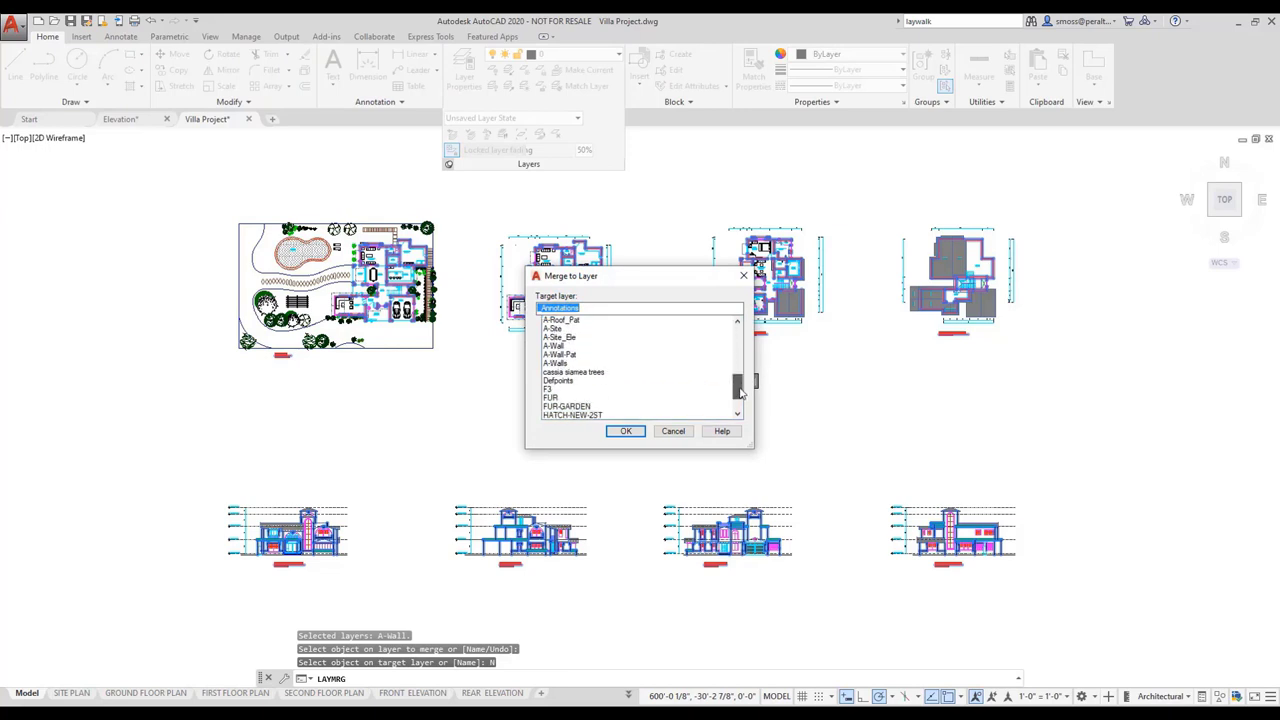
left_click(555, 363)
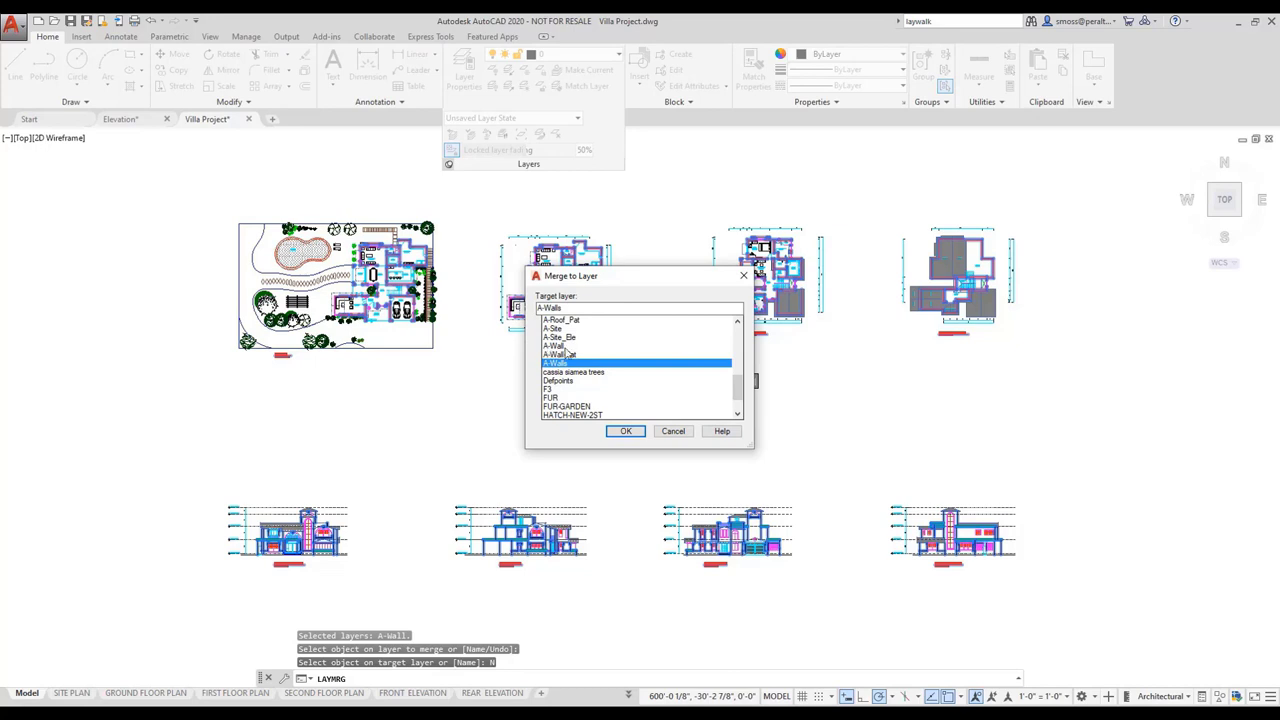
left_click(625, 432)
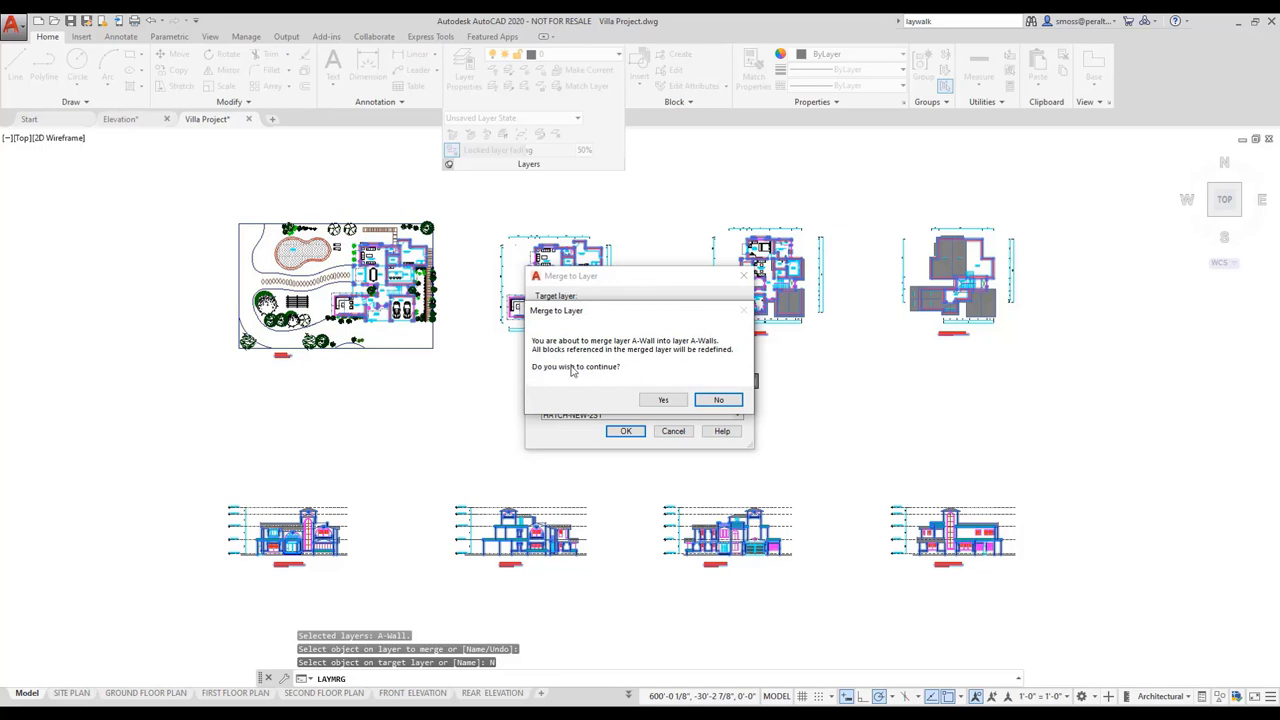
left_click(663, 400)
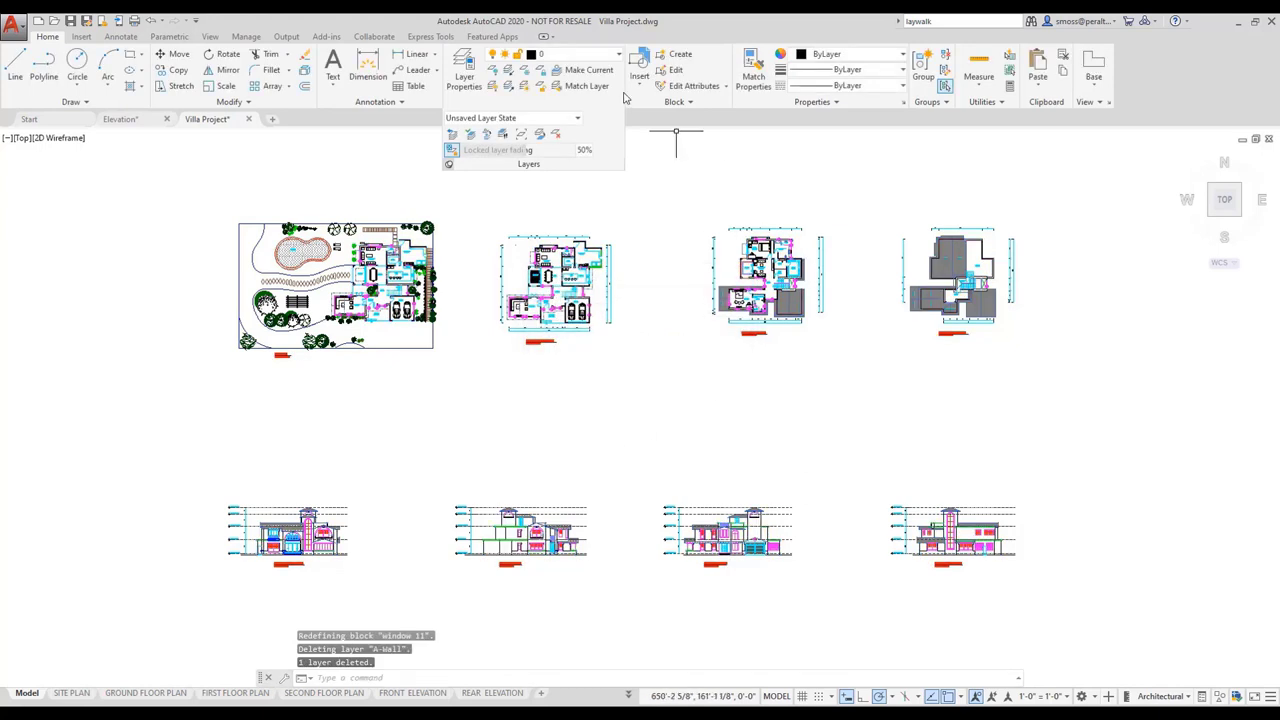
left_click(603, 62)
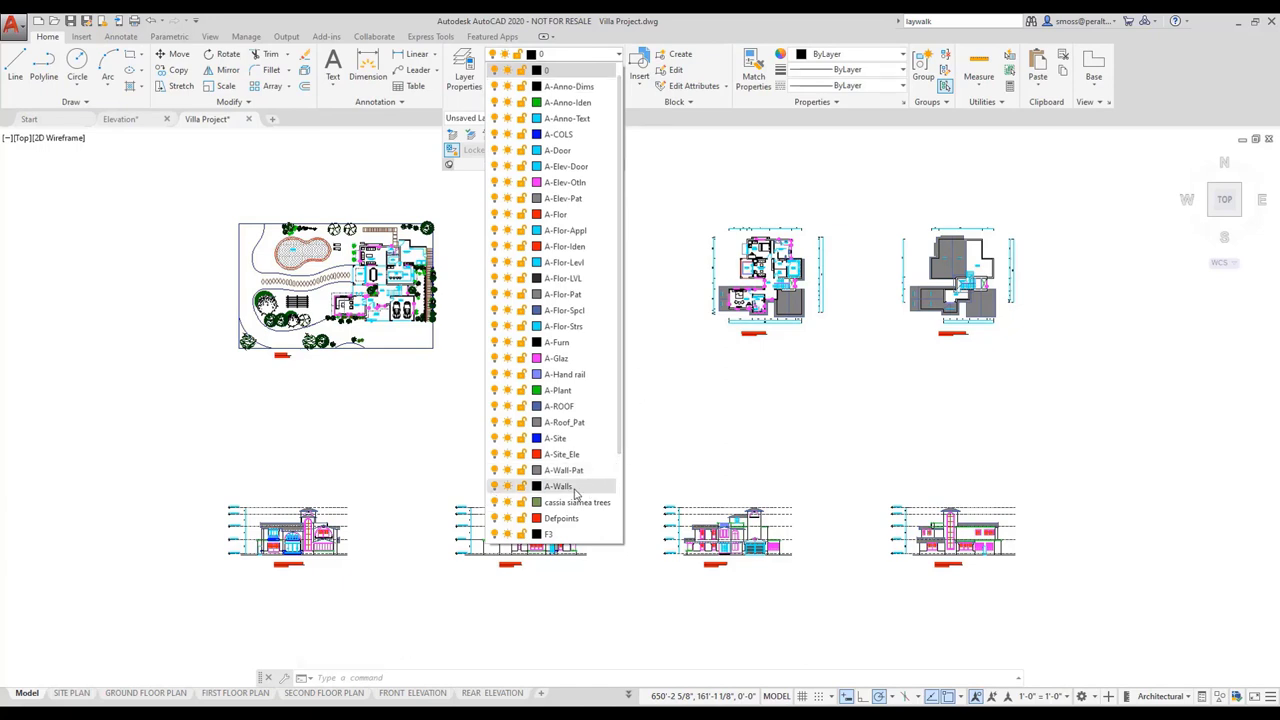
left_click(677, 402)
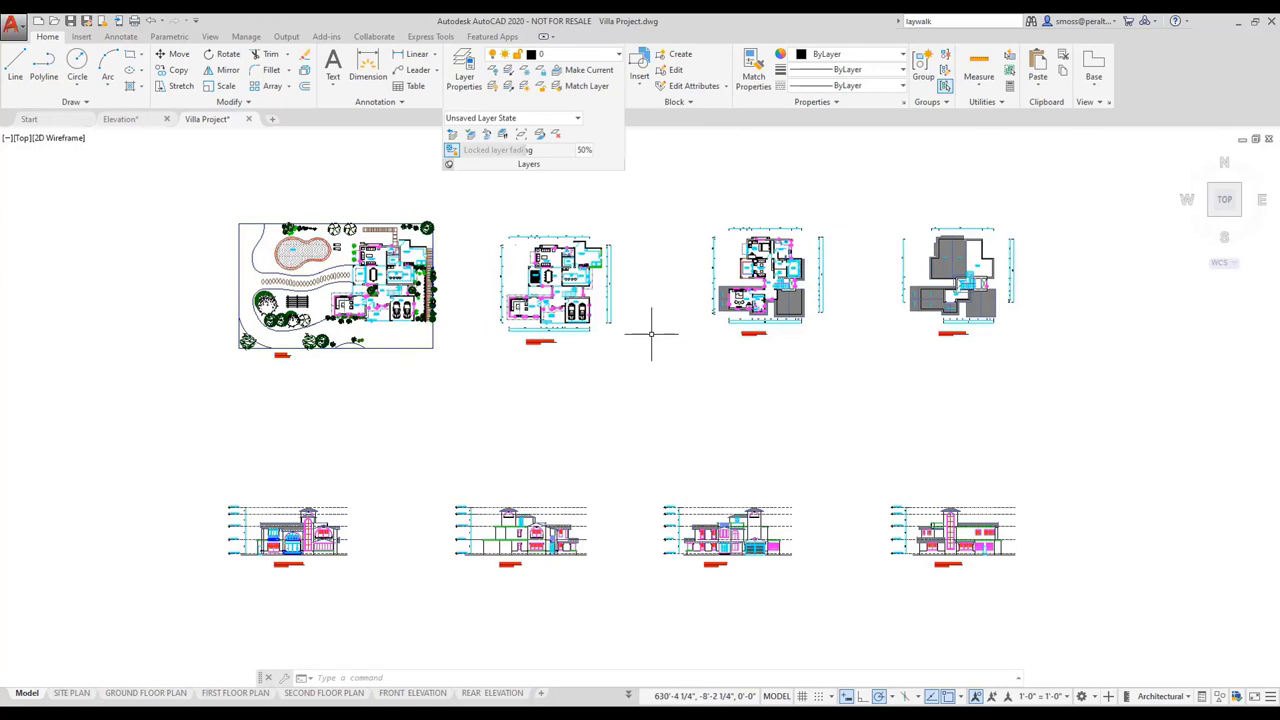
Use Quick Select on the entire drawing to select all objects whose layer equals A-Walls
right_click(650, 333)
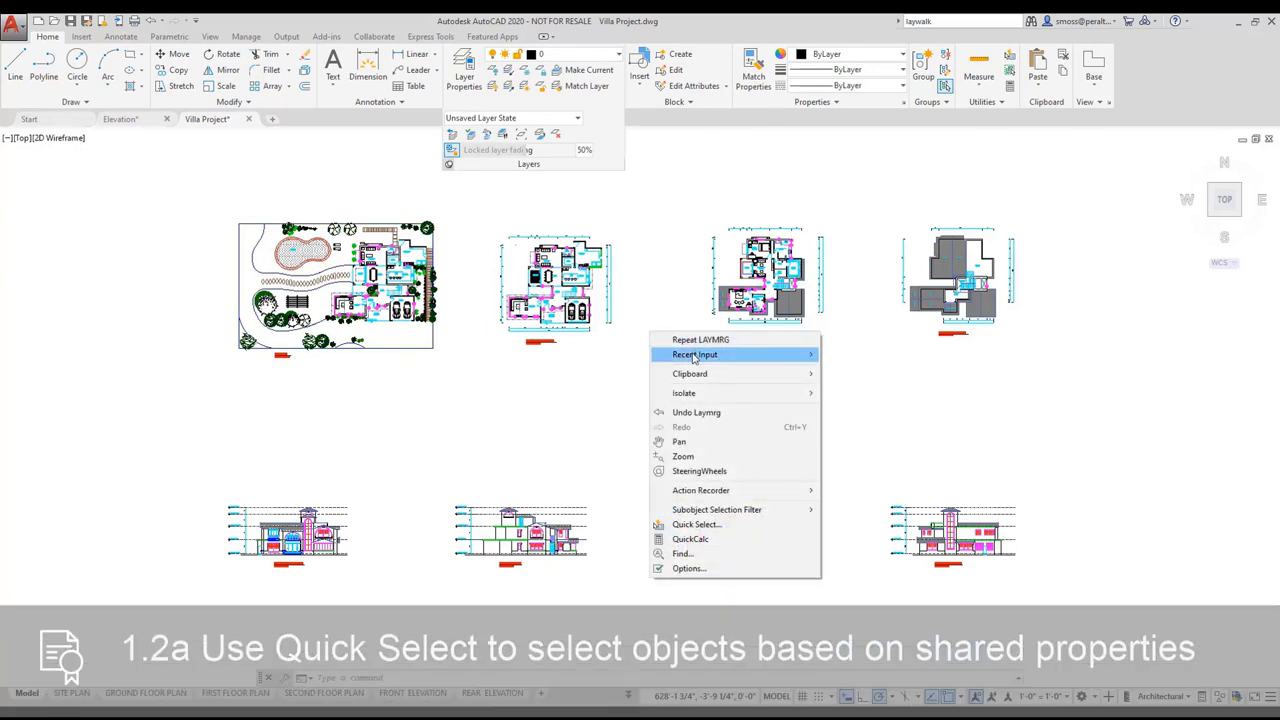
mouse_move(692, 355)
left_click(873, 371)
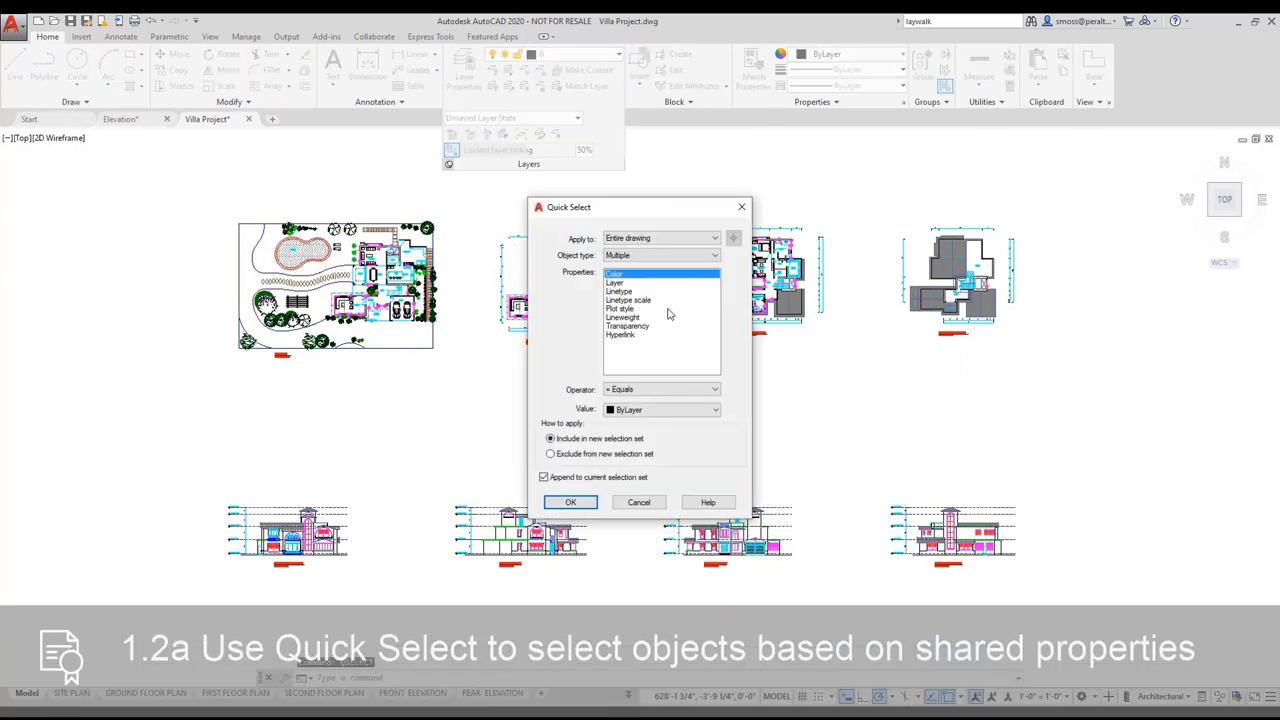
left_click(618, 284)
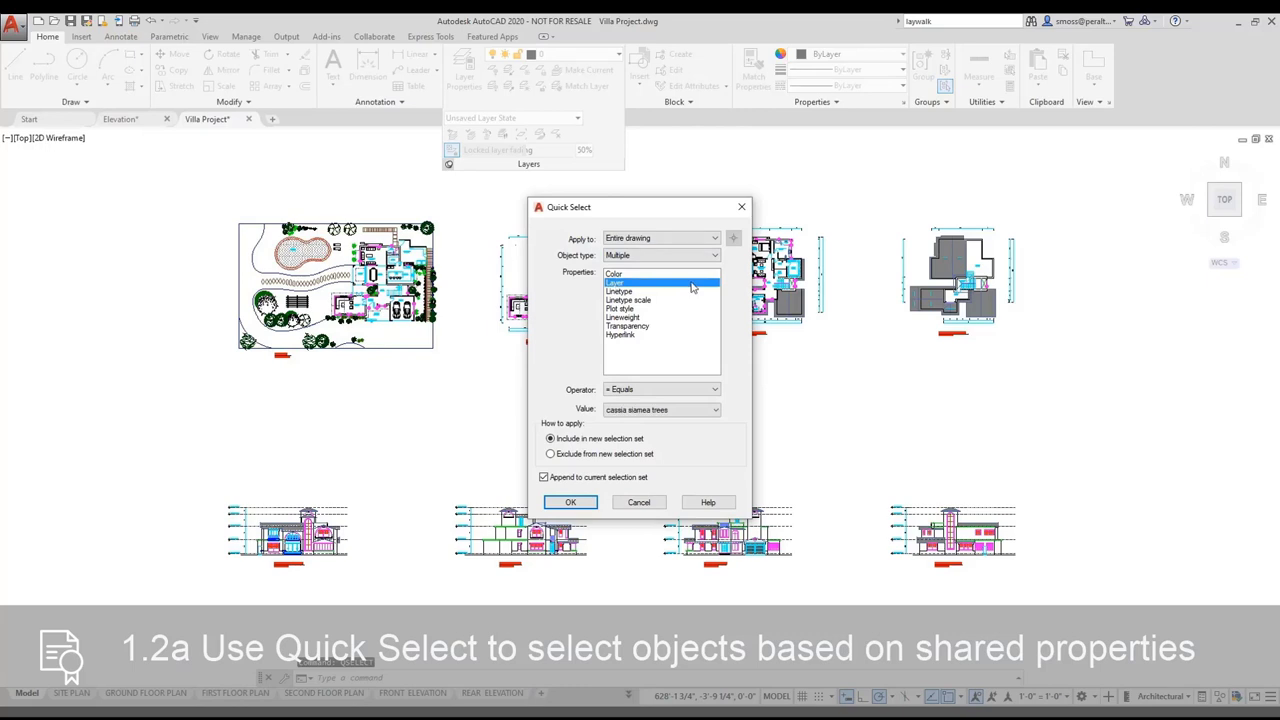
left_click(648, 412)
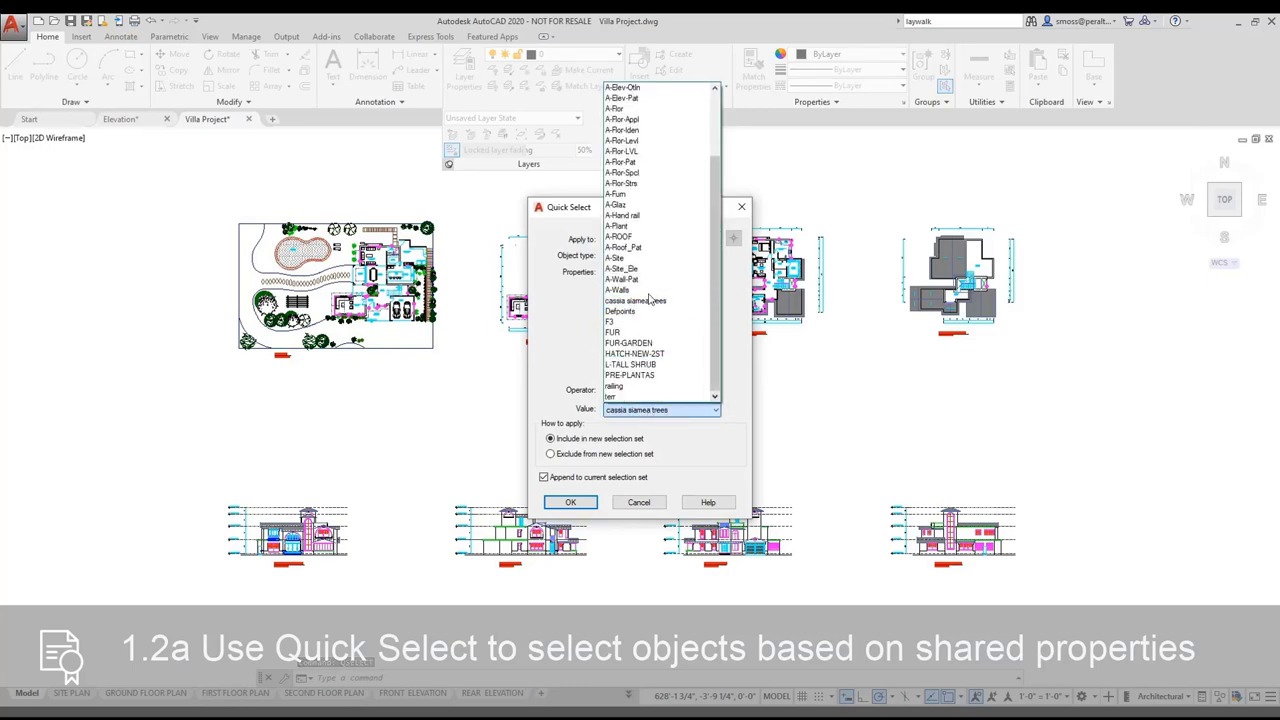
left_click(618, 289)
left_click(569, 503)
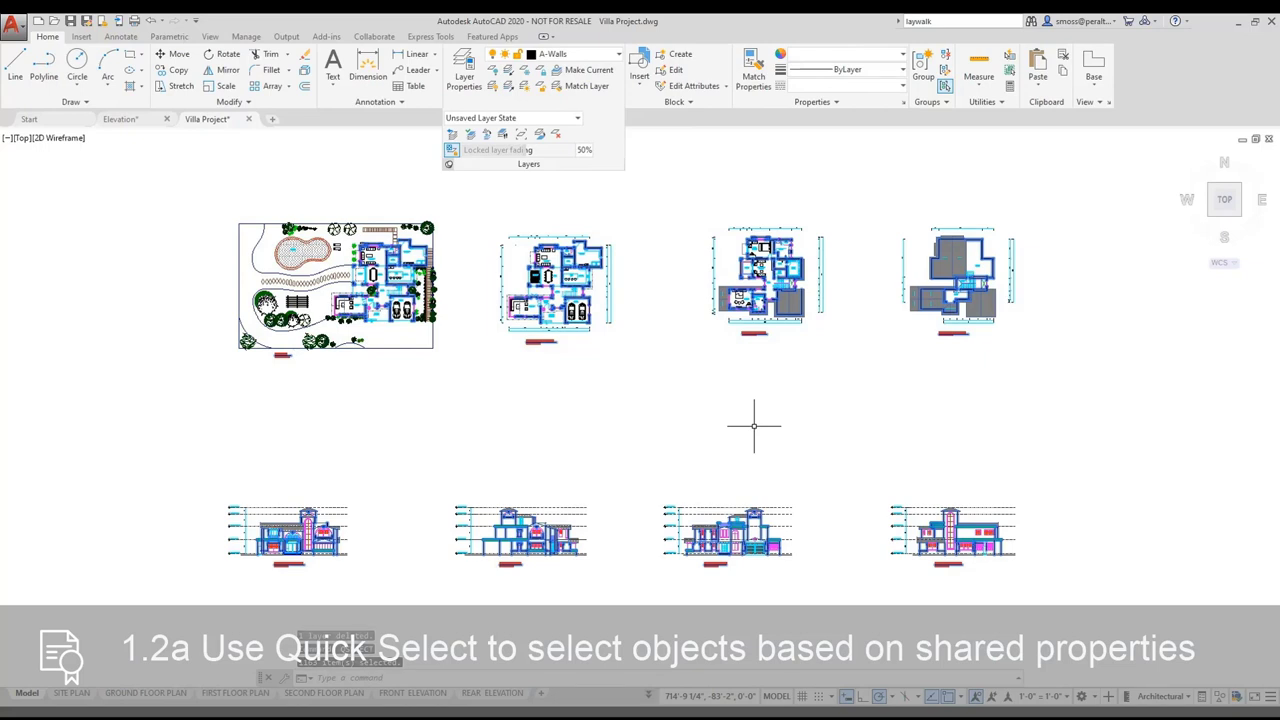
Clear the selection and undo the merge of layer A-Wall into A-Walls
key("Escape")
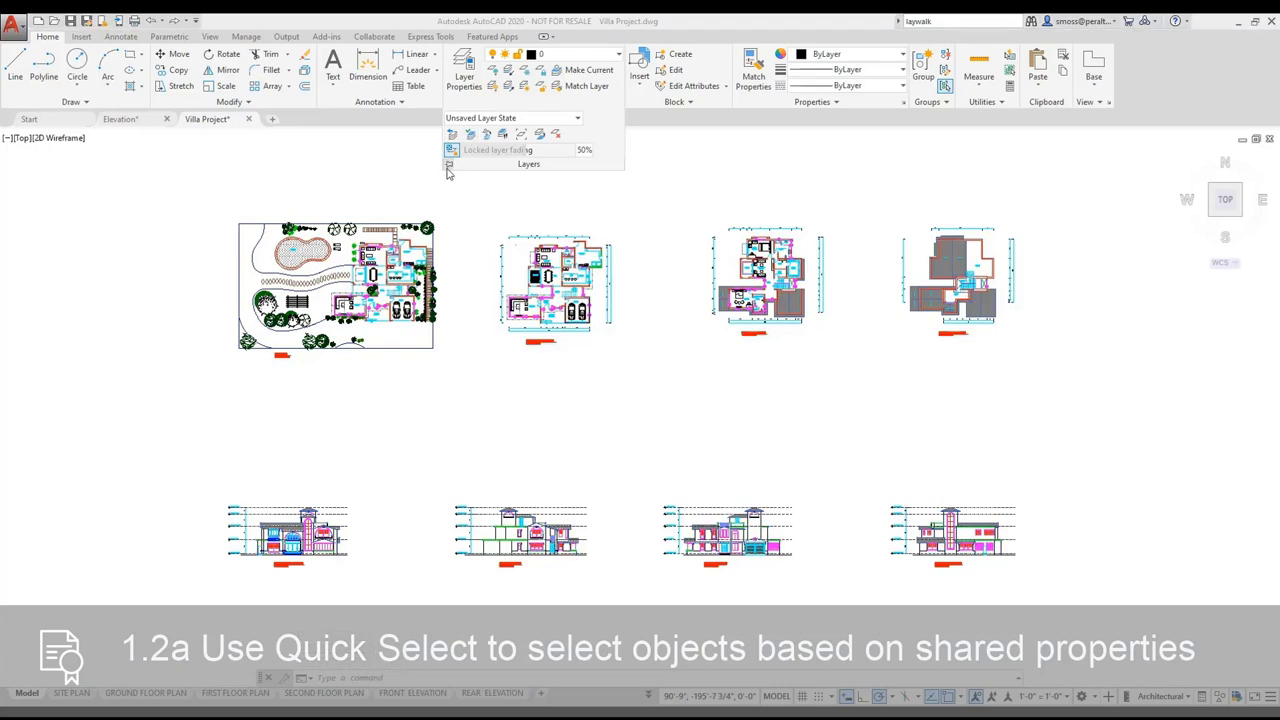
left_click(406, 160)
key("Escape")
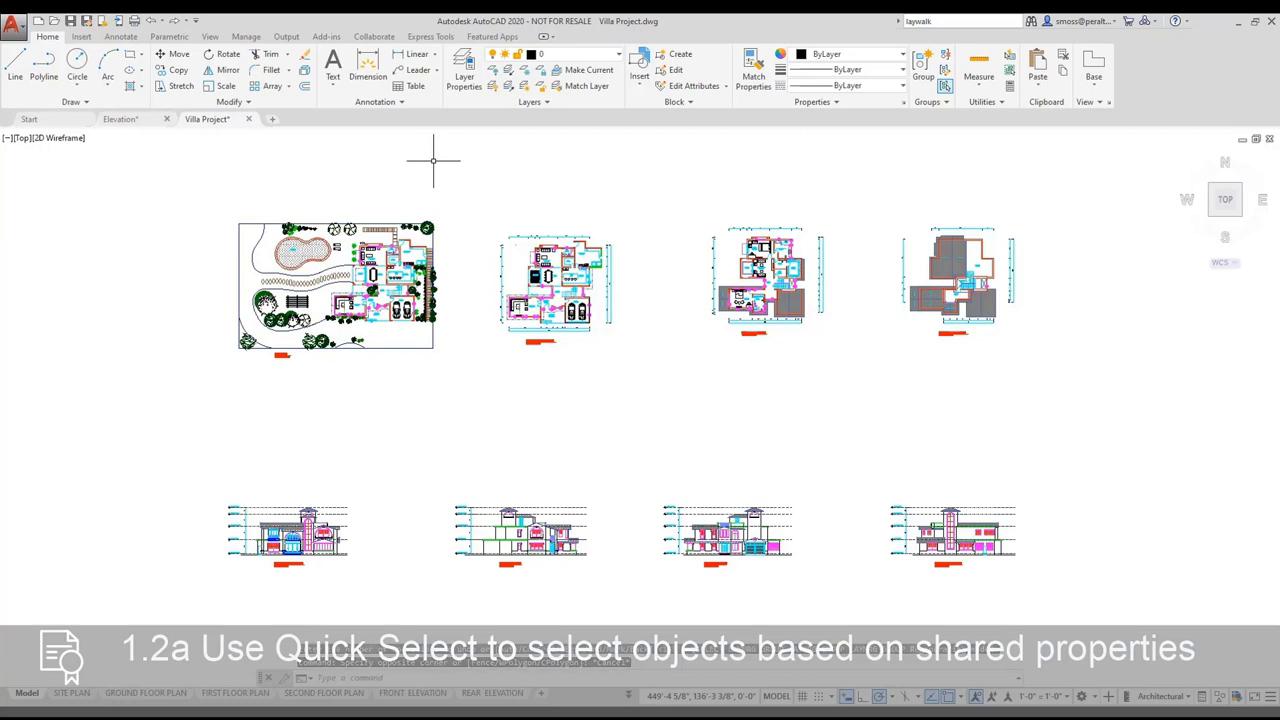
In the Layer Translator, create a new target layer named A-Walls-Final with Continuous linetype and black color
left_click(245, 37)
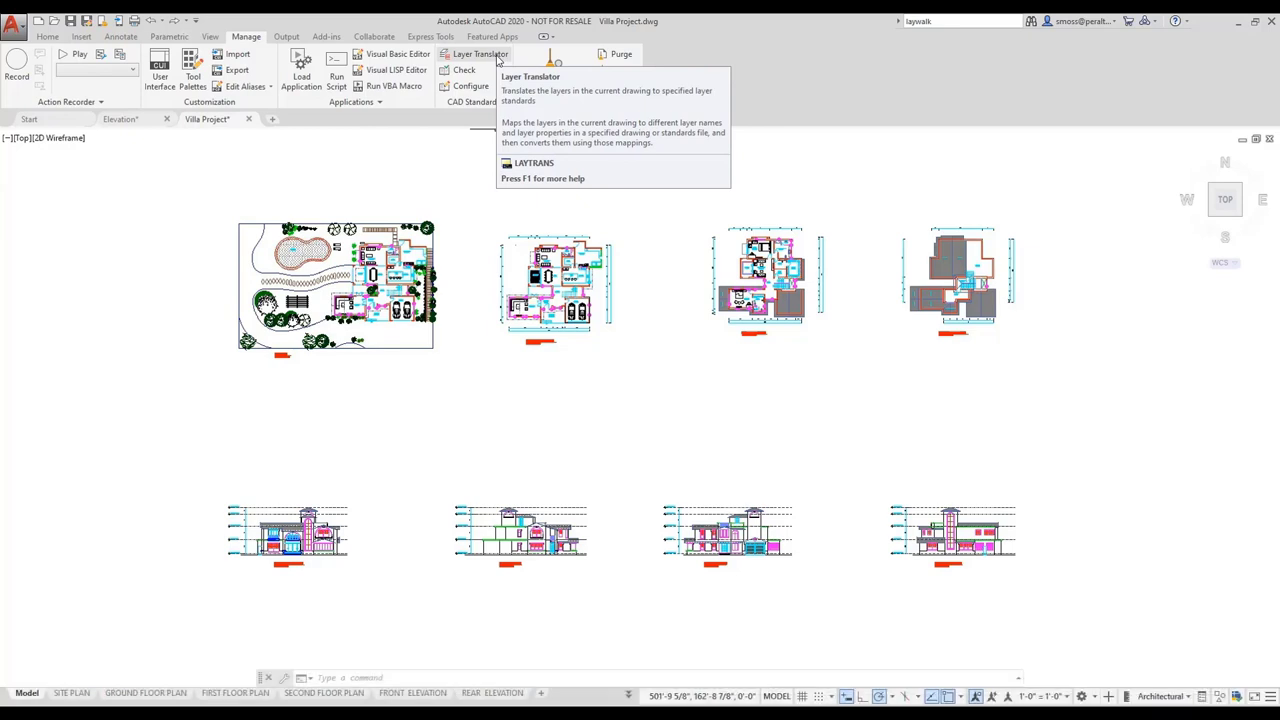
left_click(492, 58)
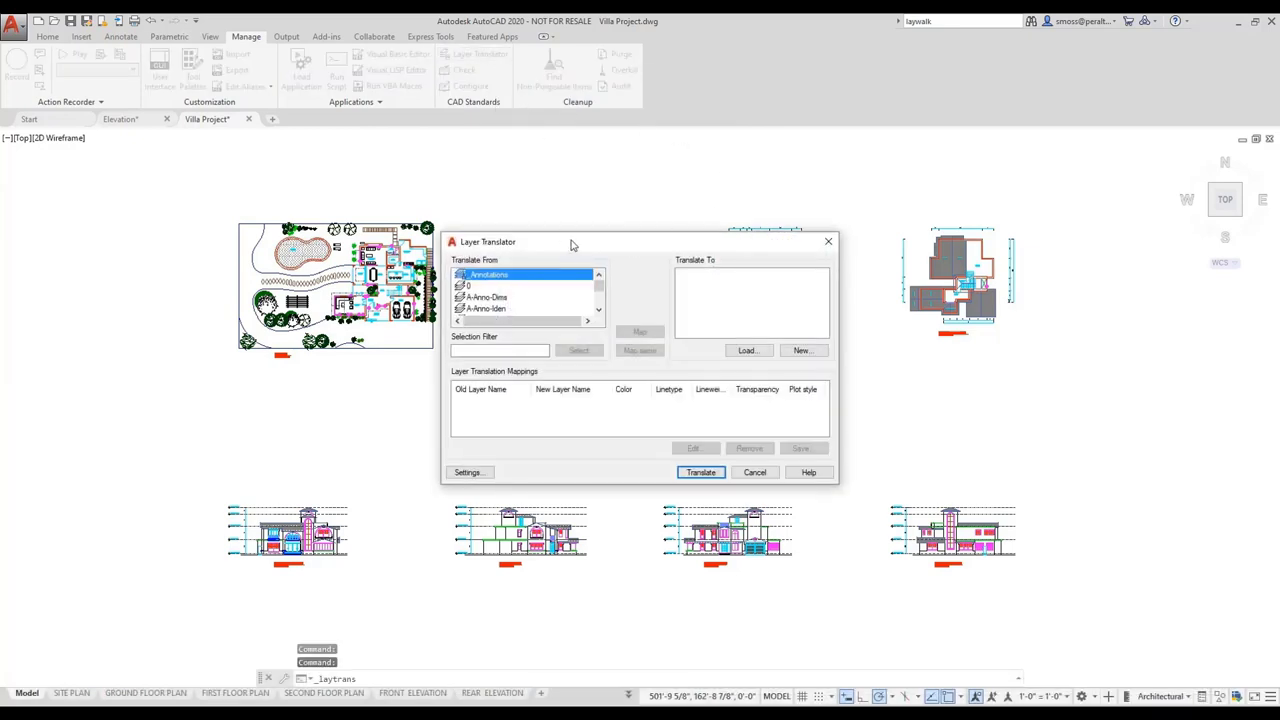
left_click_drag(571, 243, 569, 214)
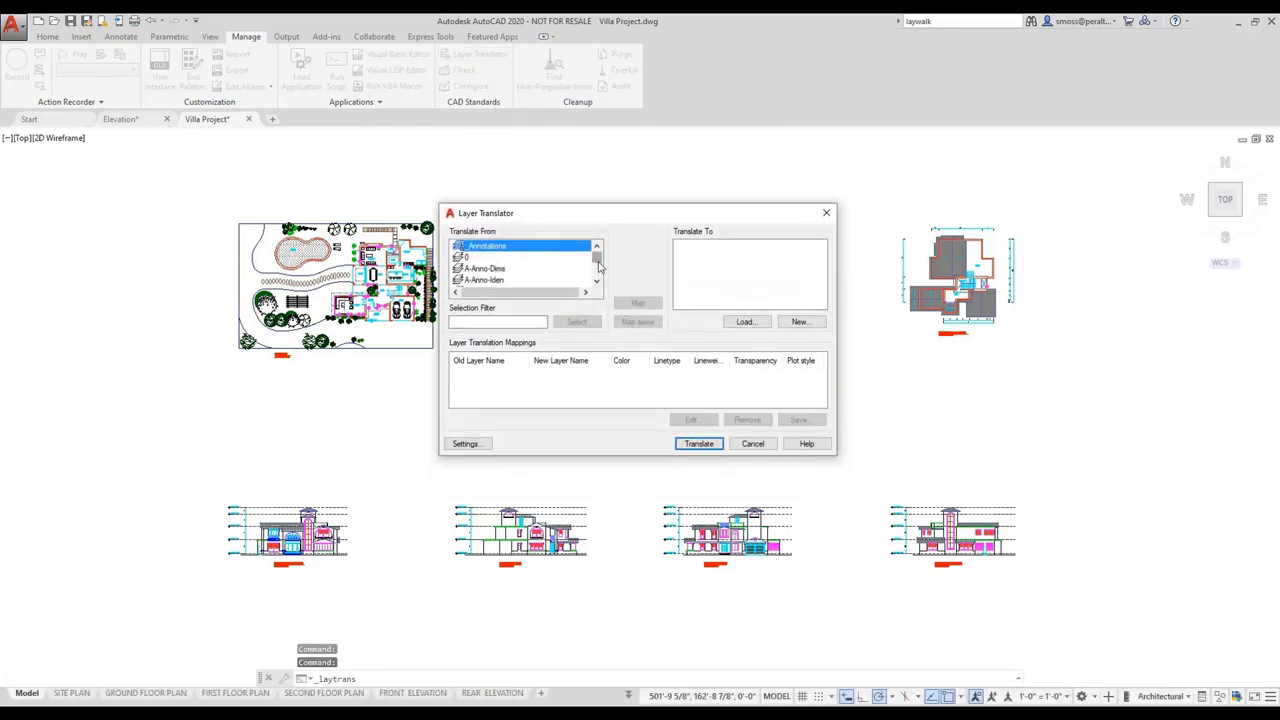
scroll(598, 266, "down", 5)
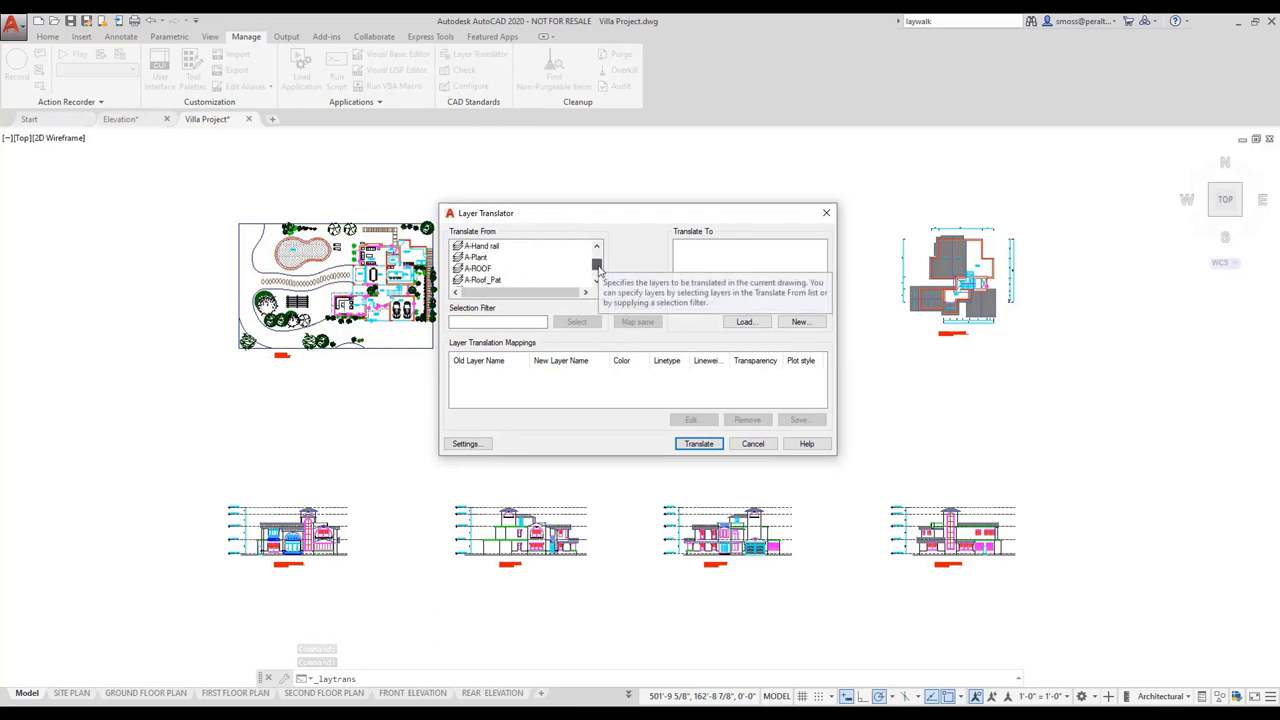
scroll(598, 266, "down", 5)
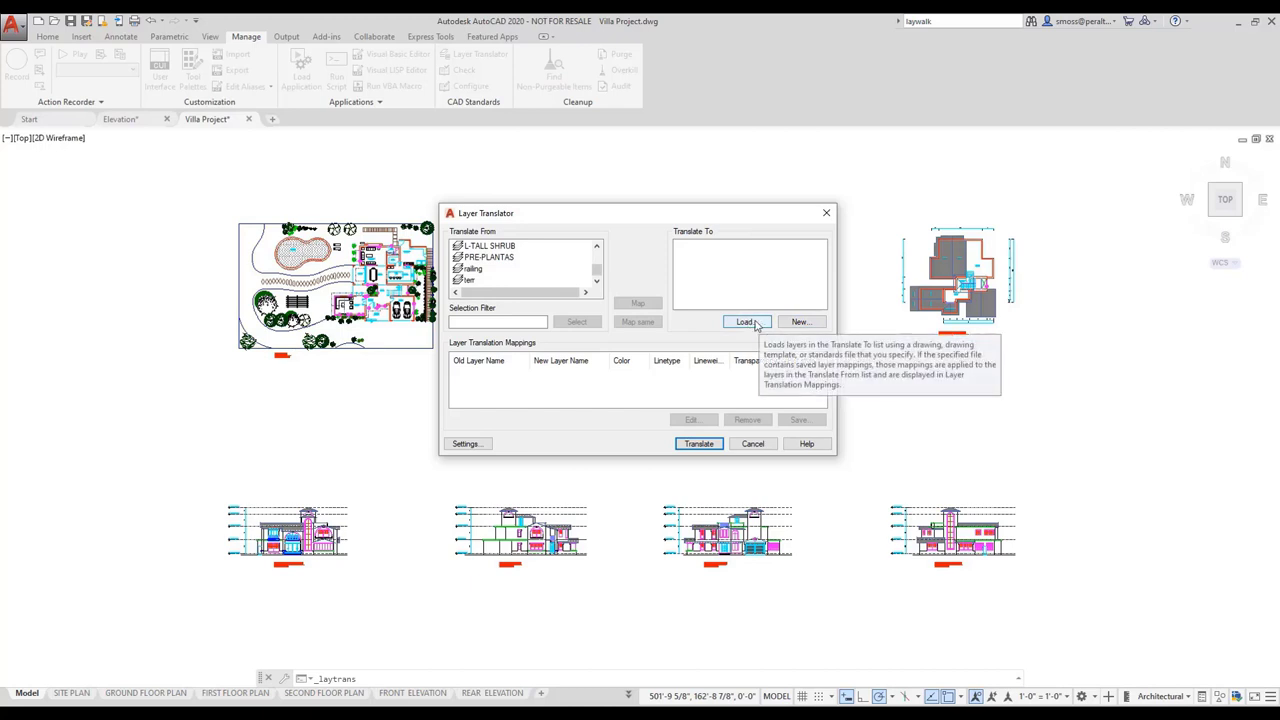
left_click(799, 323)
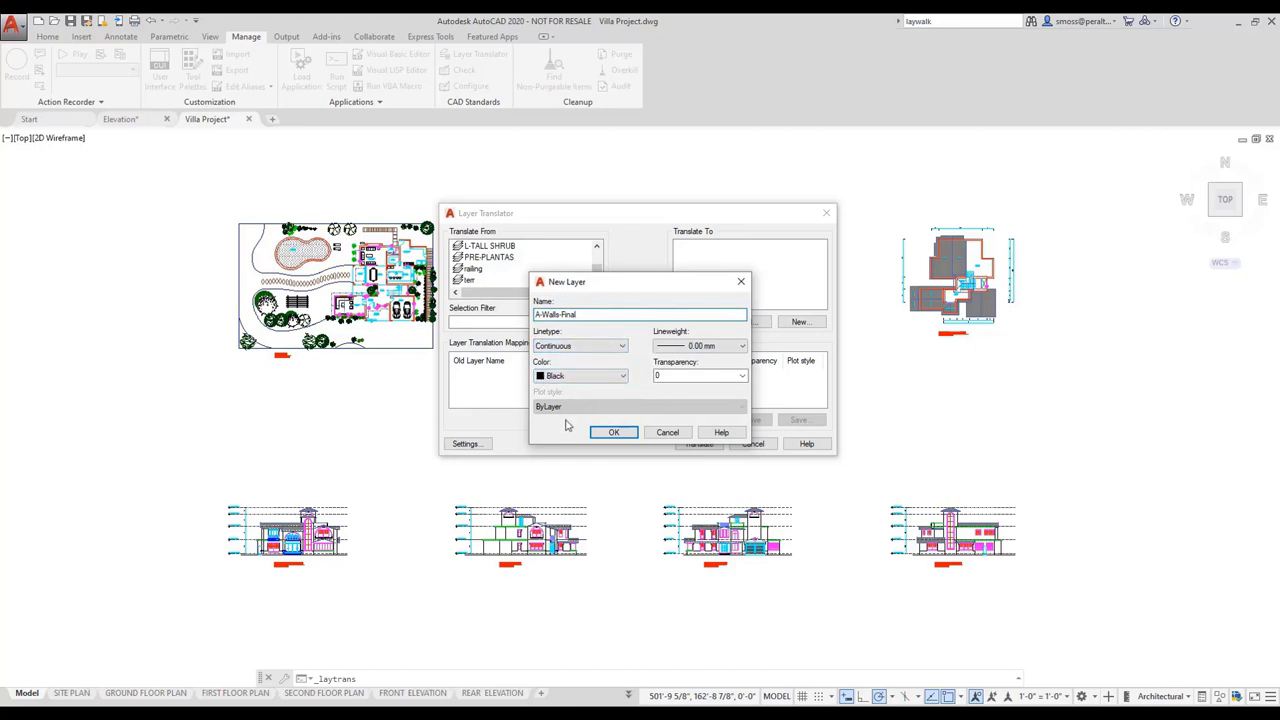
left_click(612, 432)
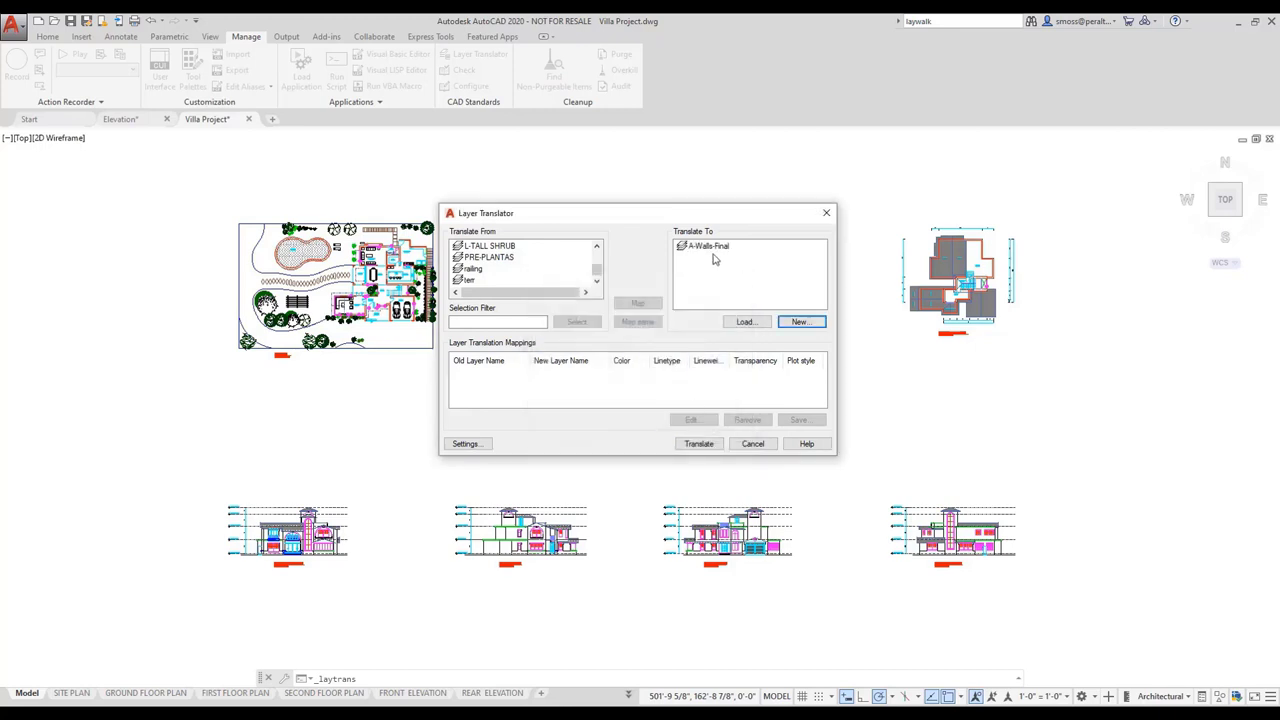
Map layers A-Wall and A-Walls to A-Walls-Final and translate them without saving the mapping information
scroll(590, 268, "up", 3)
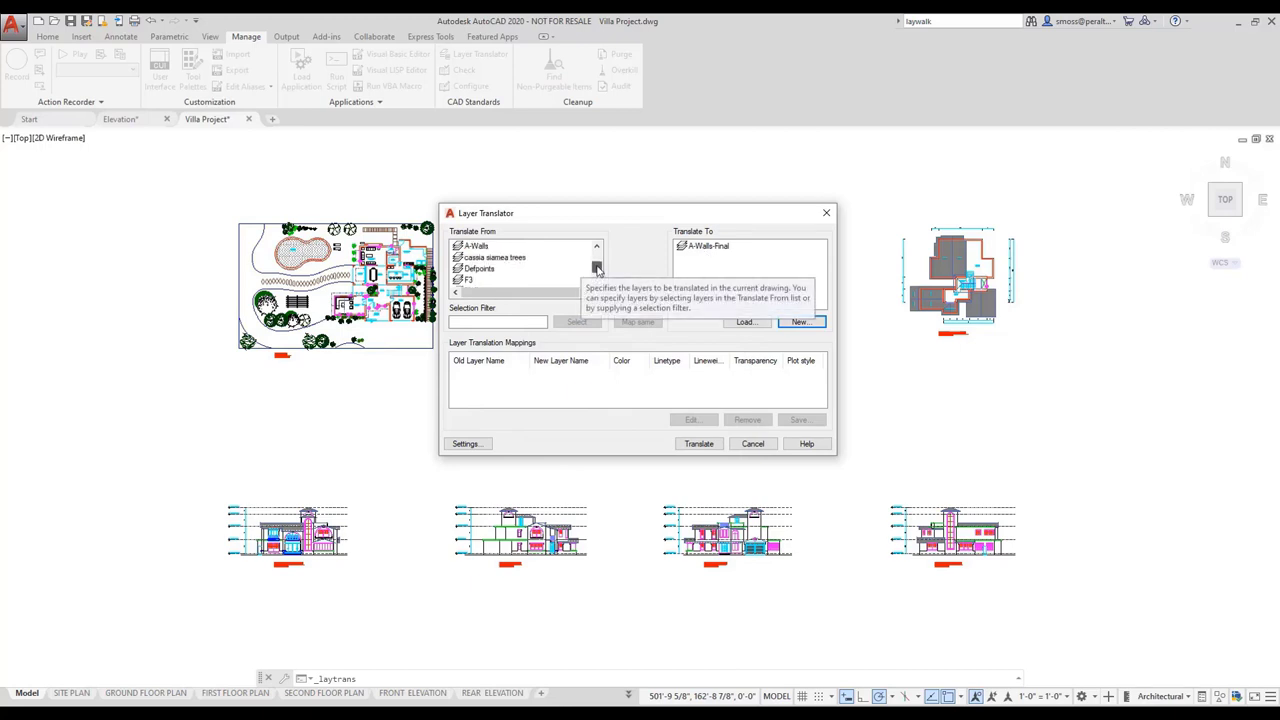
left_click(476, 246)
left_click(597, 247)
left_click(597, 247)
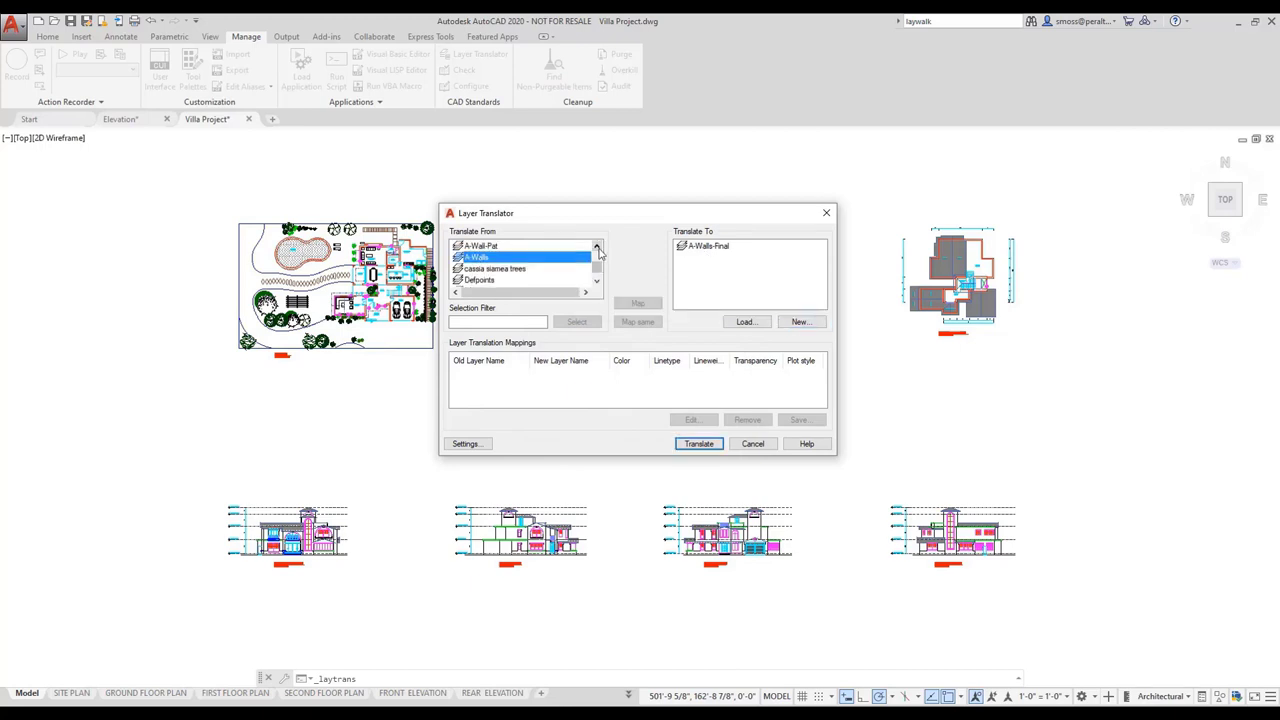
left_click(476, 246, "ctrl")
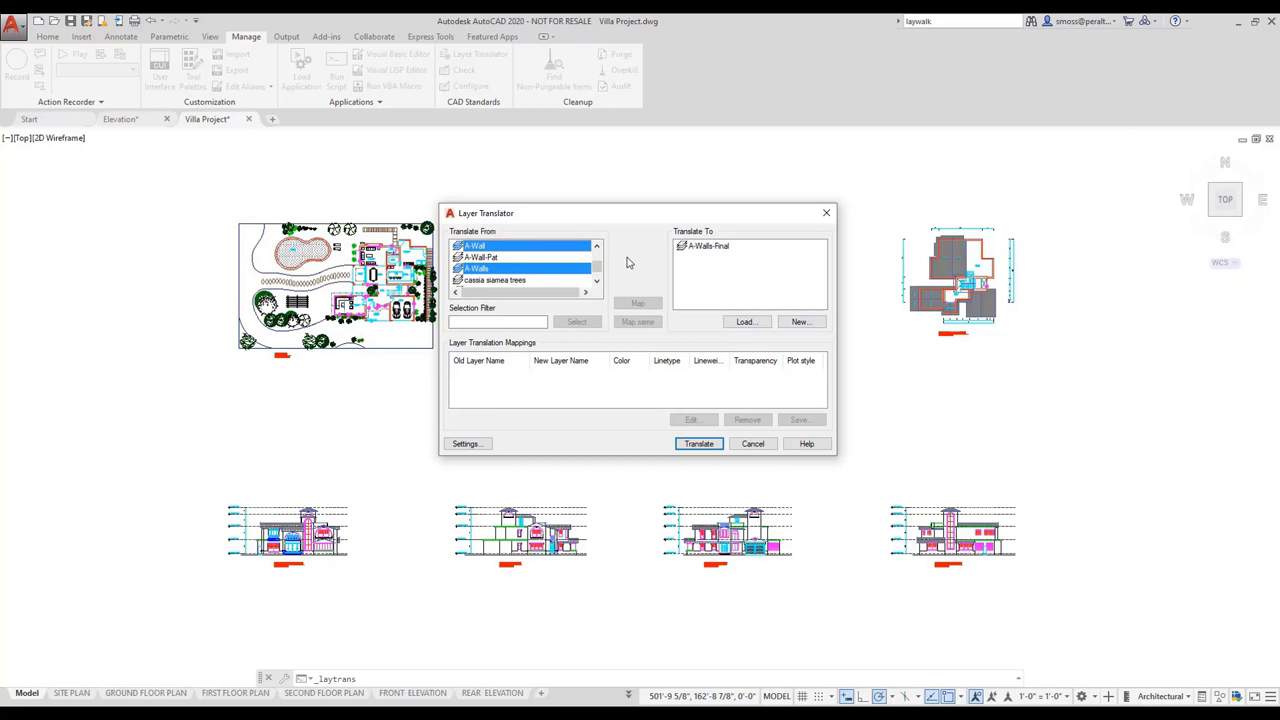
left_click(708, 246)
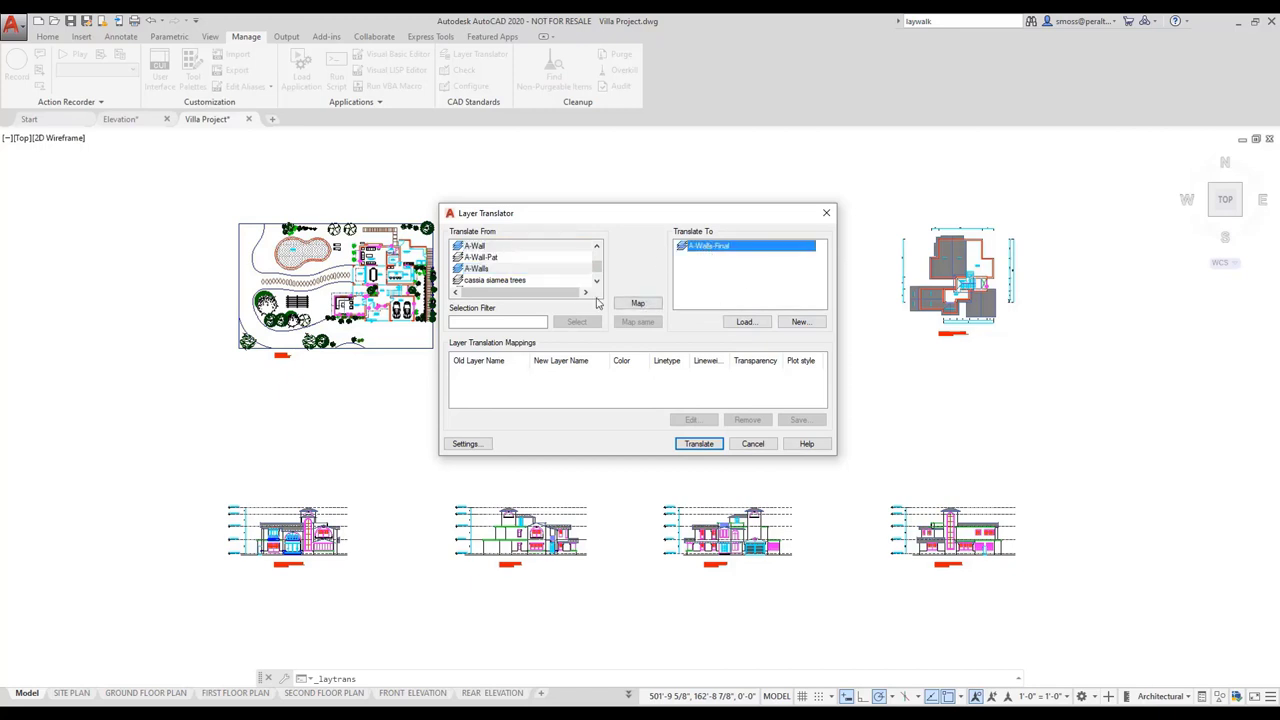
left_click(638, 304)
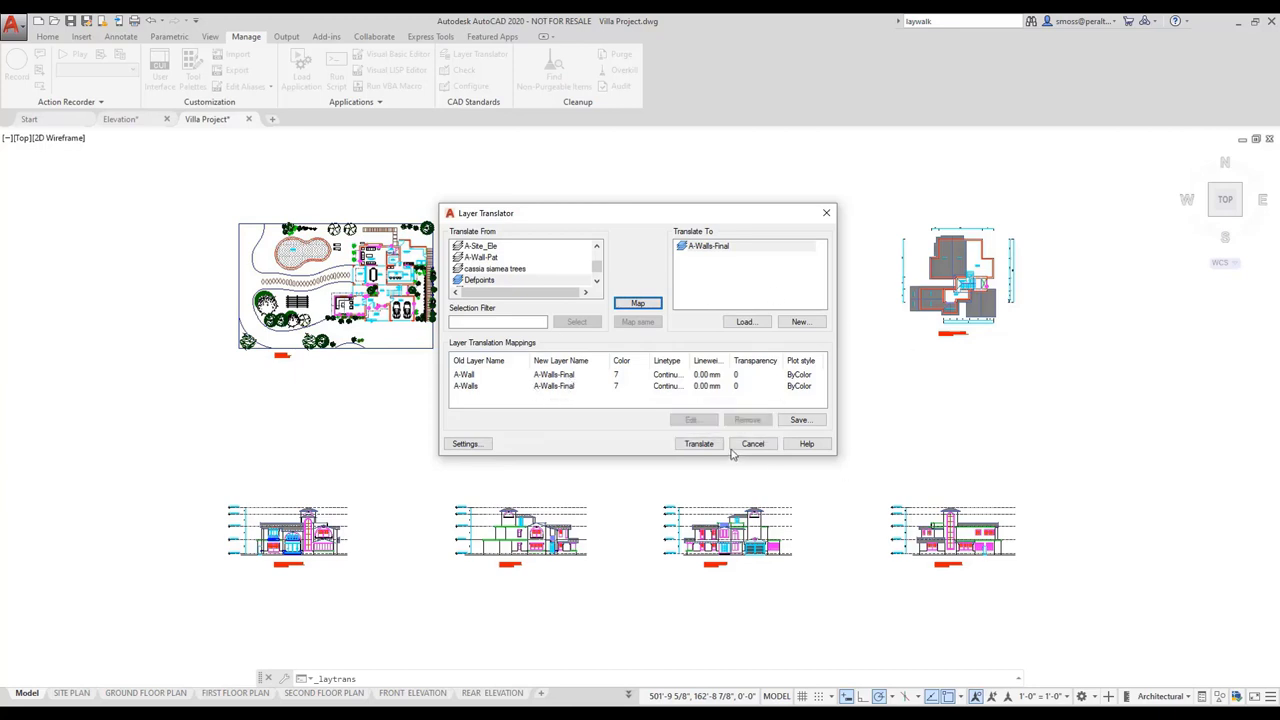
left_click(699, 444)
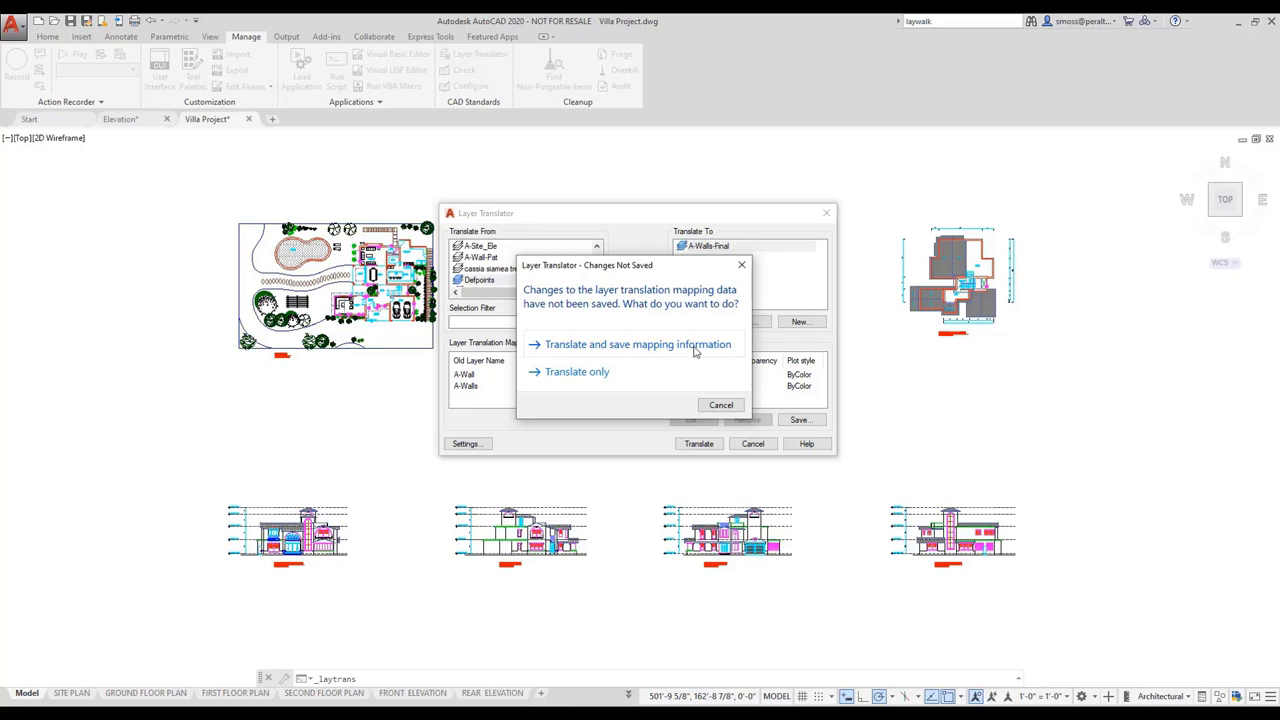
left_click(564, 376)
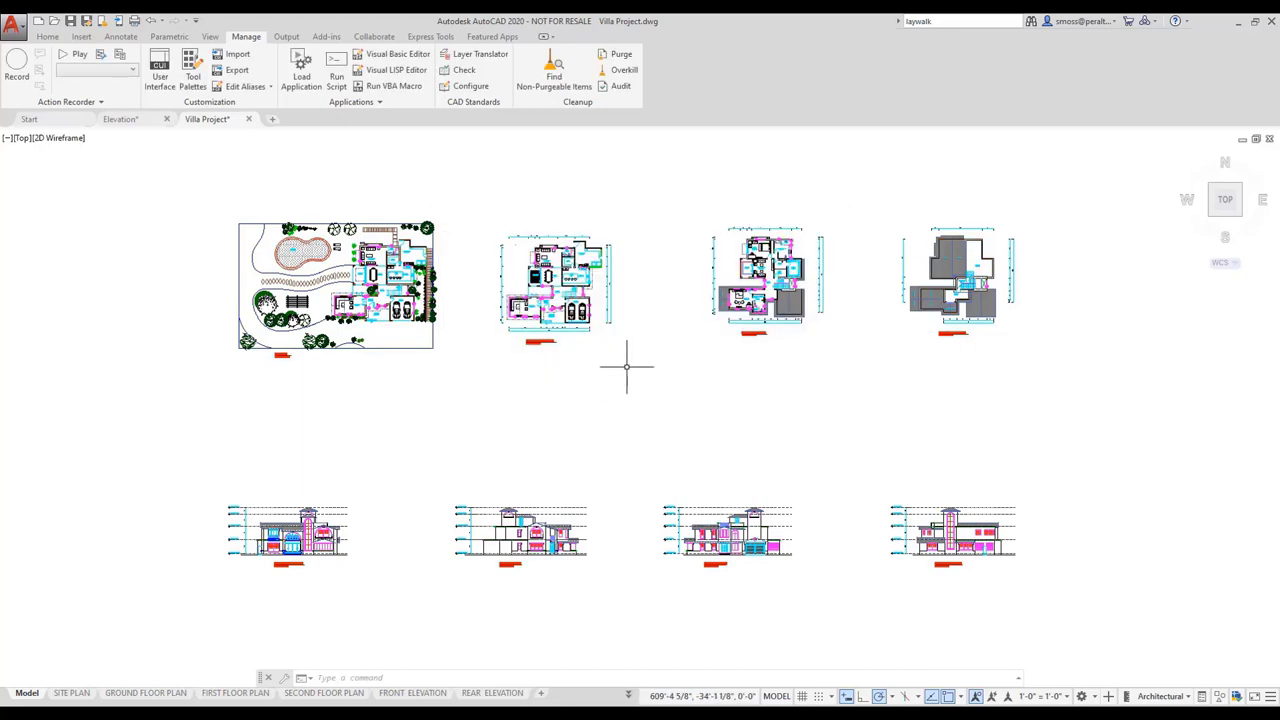
Check the drawing's layer list for the translated wall layer A-Walls-Final and the former wall layers, leaving the current layer as is
left_click(47, 36)
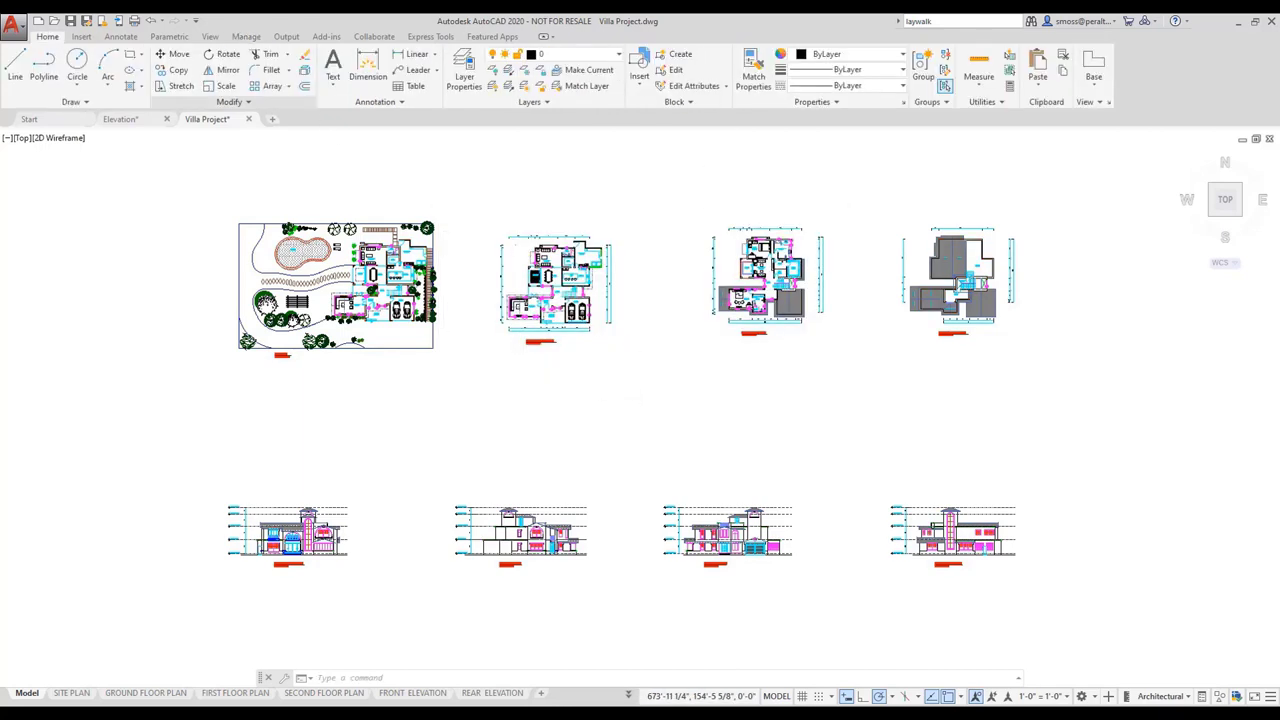
left_click(618, 56)
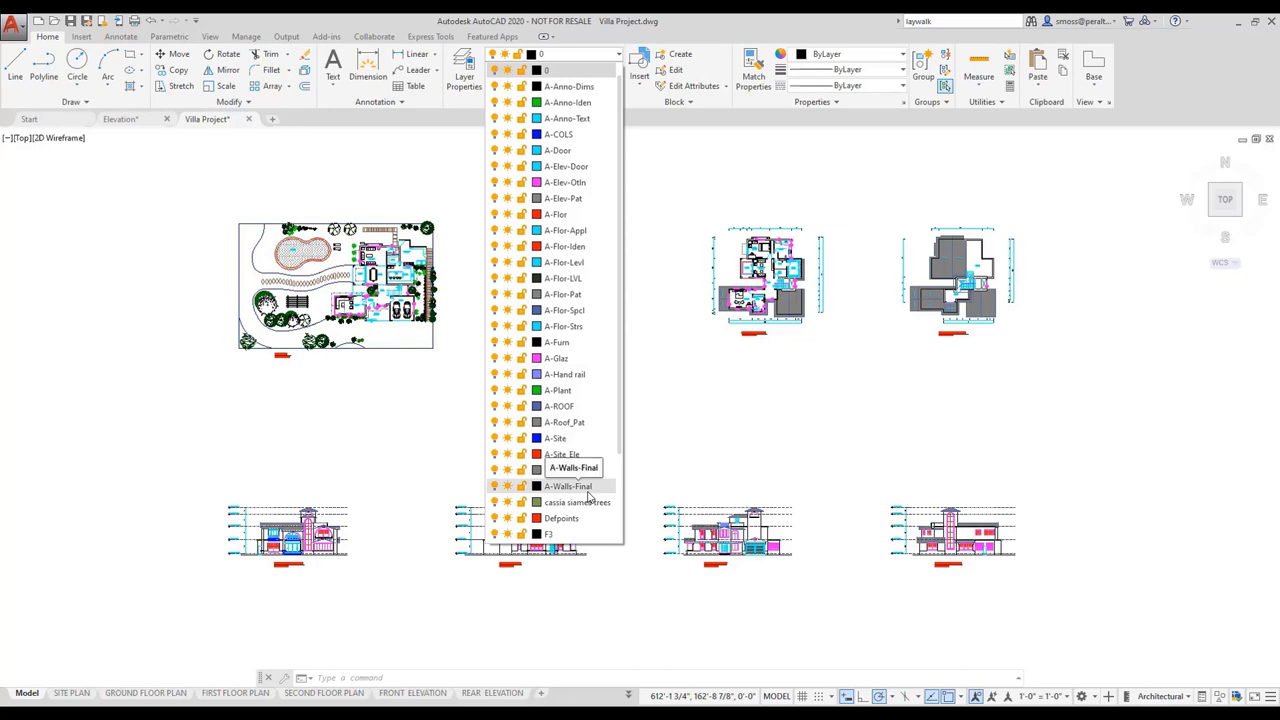
left_click(669, 392)
Use Quick Select on the entire drawing to select all objects whose layer equals A-Walls-Final
right_click(641, 328)
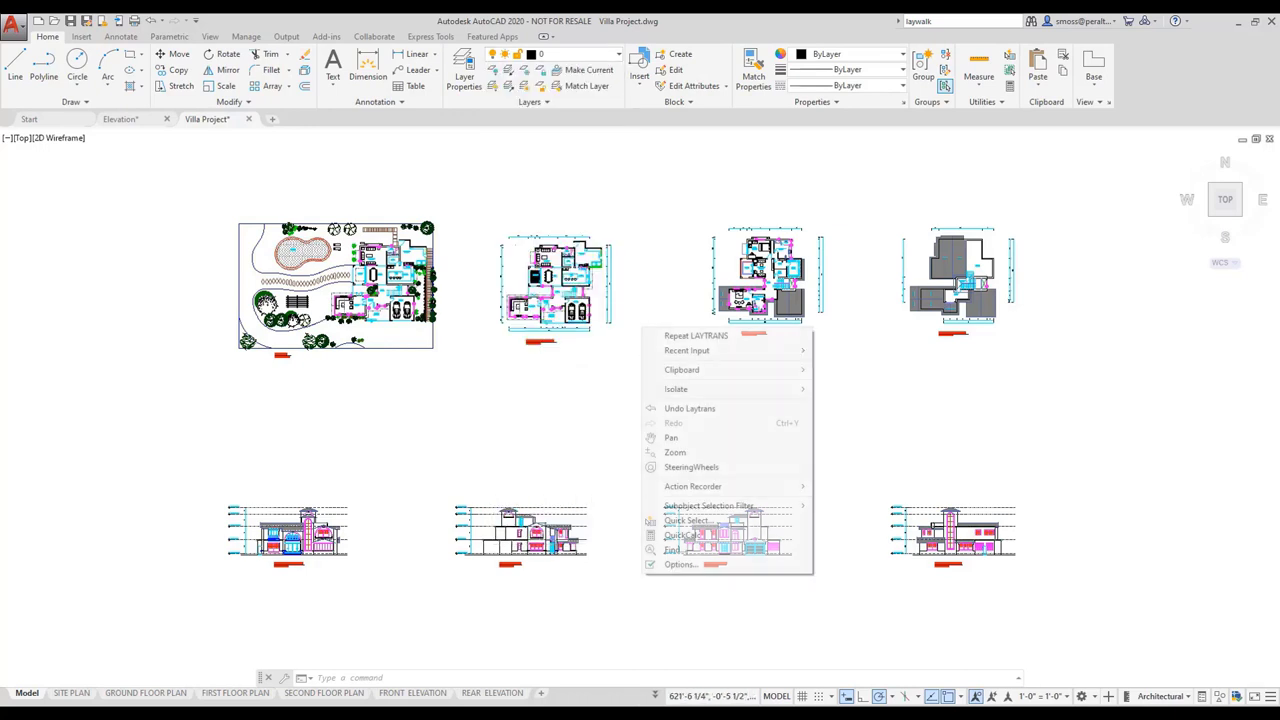
mouse_move(687, 353)
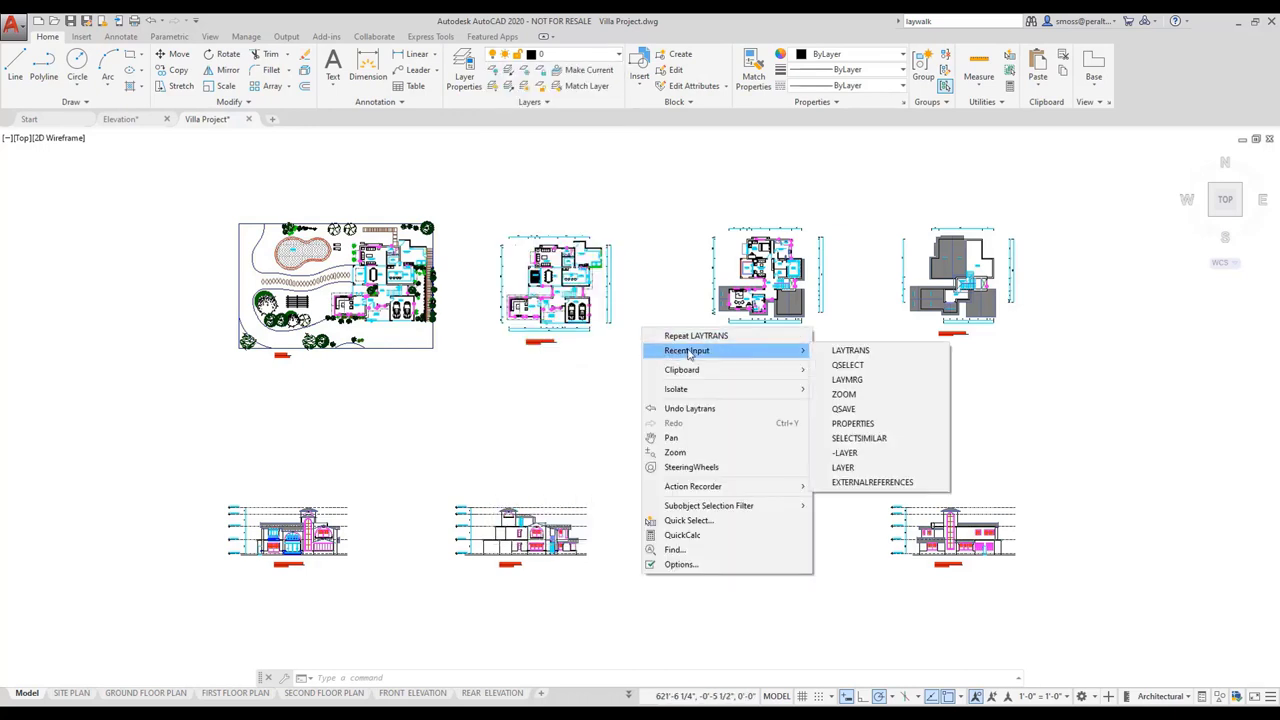
left_click(847, 365)
left_click(616, 284)
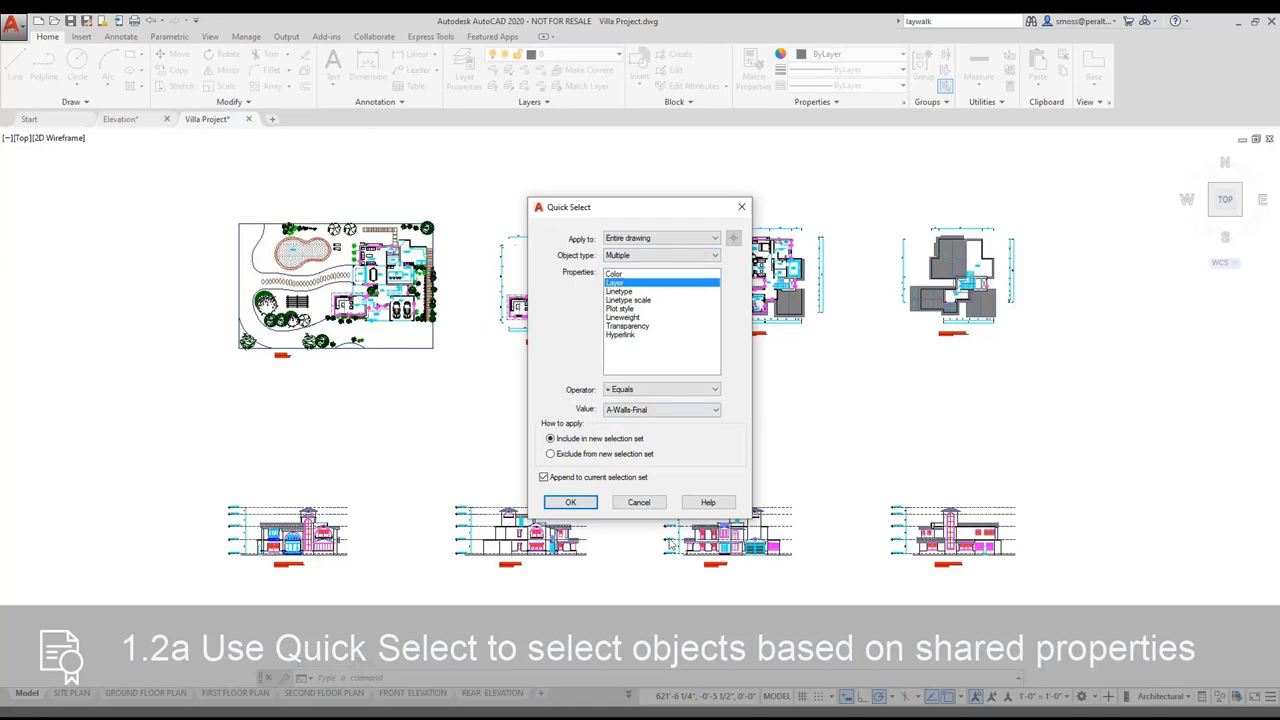
left_click(564, 505)
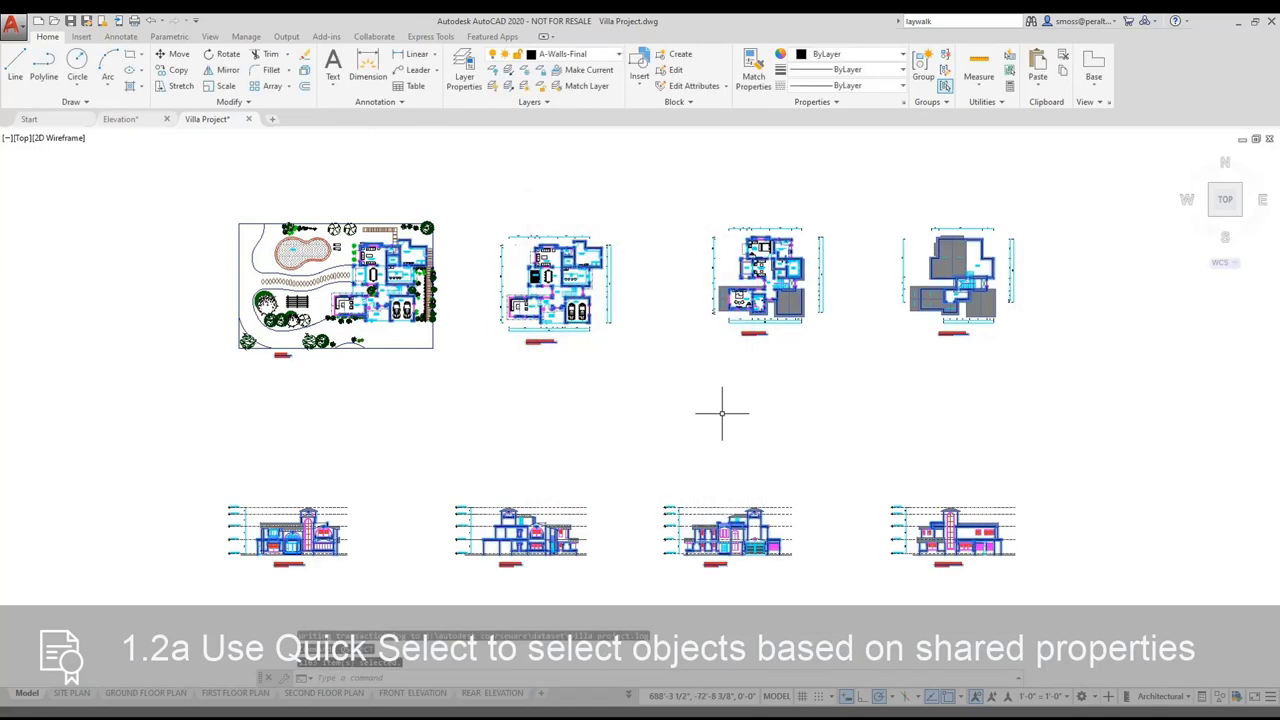